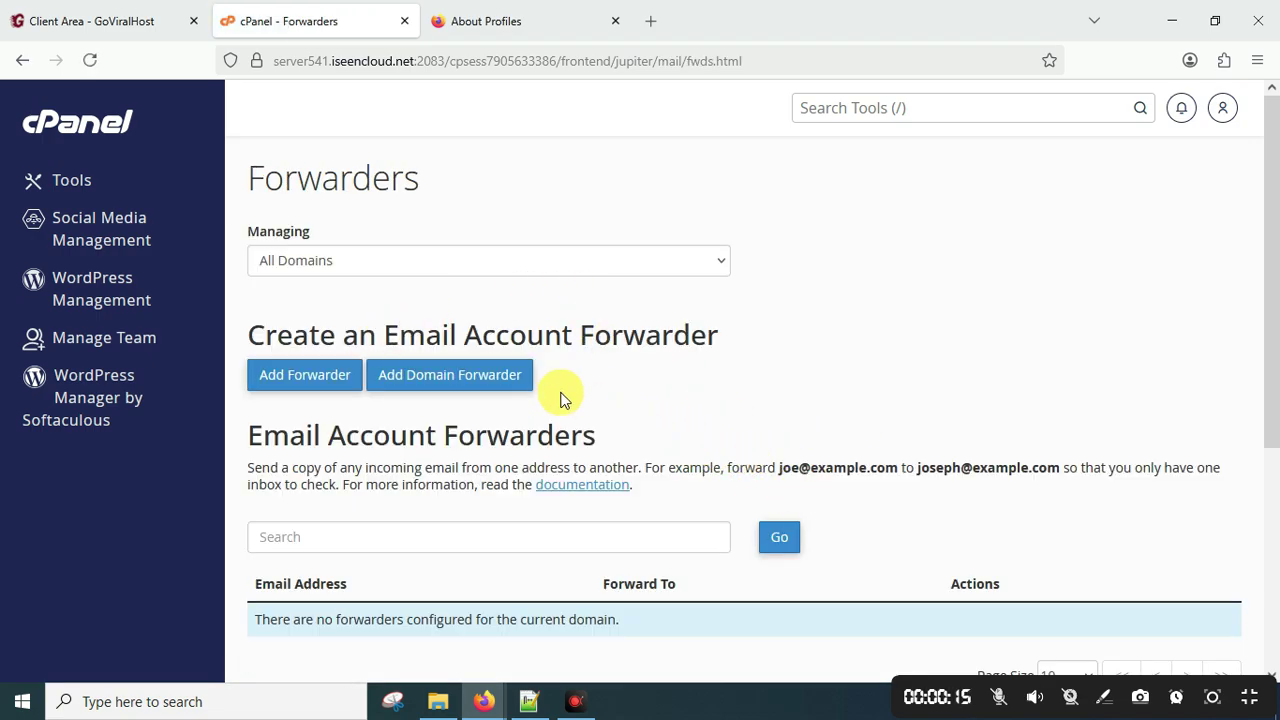
Open the Add Forwarder form and check that qq1.in is the selected domain.
scroll(527, 519, down, 3)
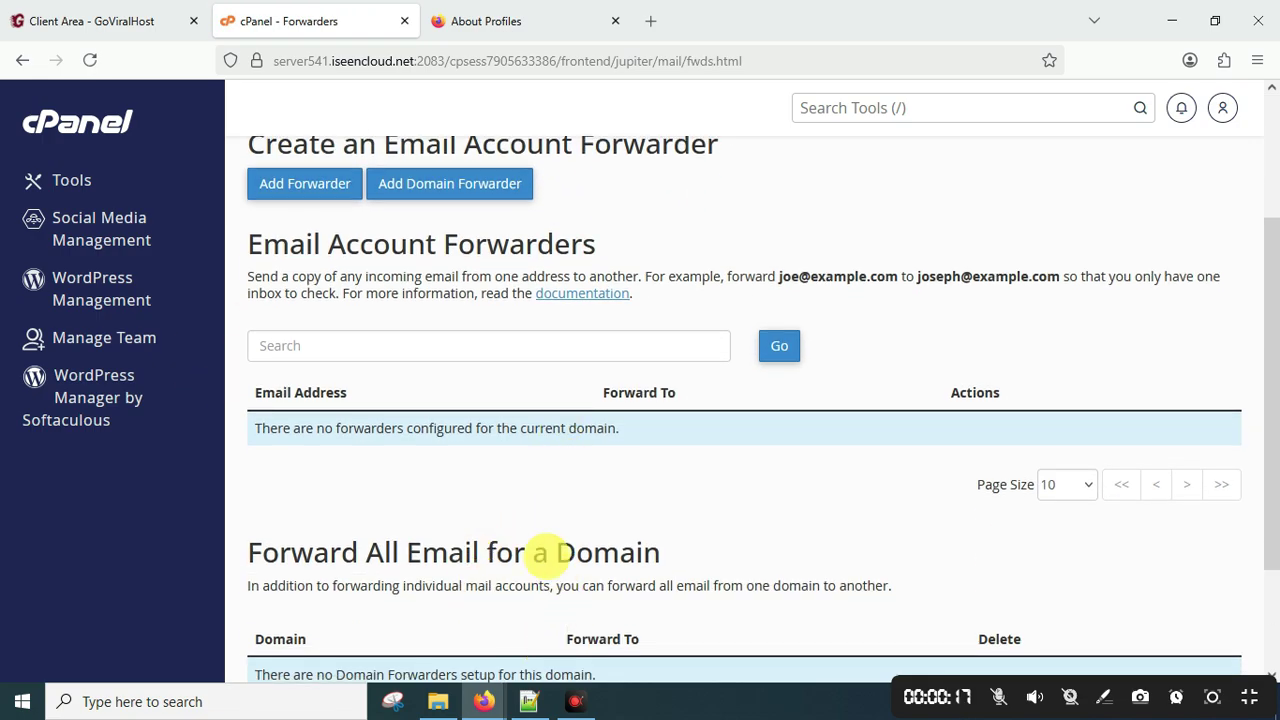
scroll(543, 557, up, 2)
click(310, 287)
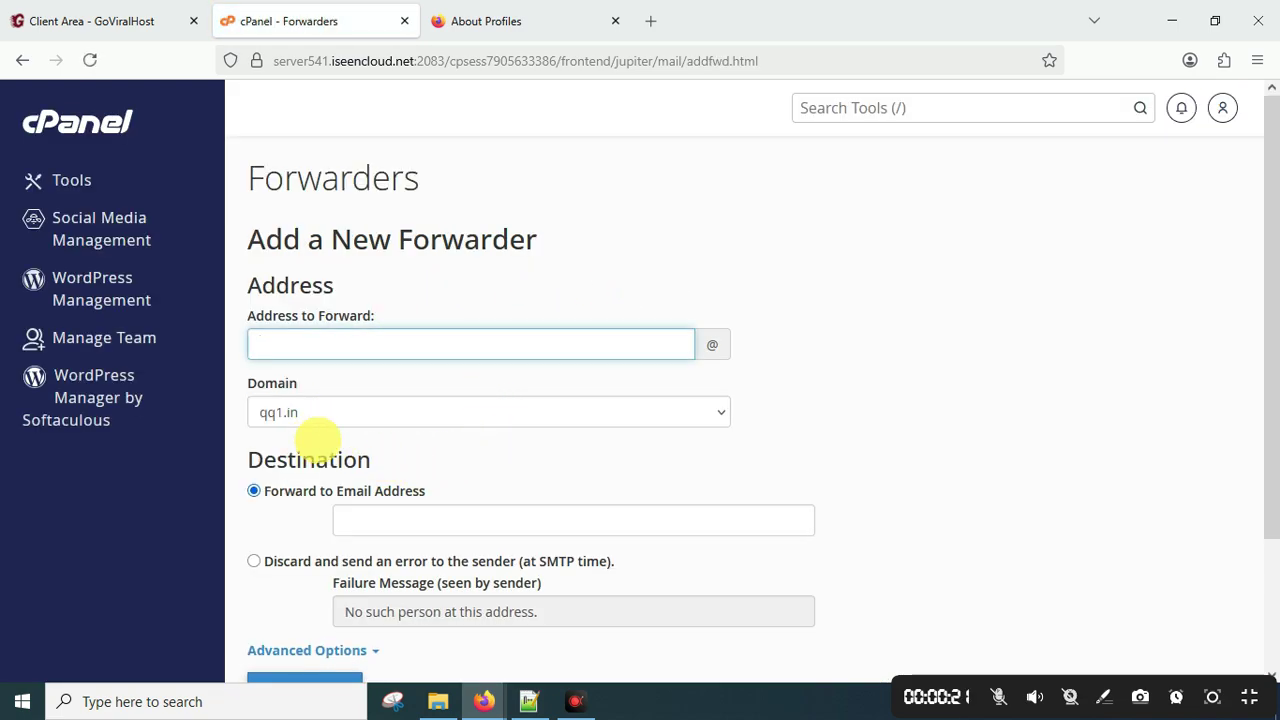
click(277, 411)
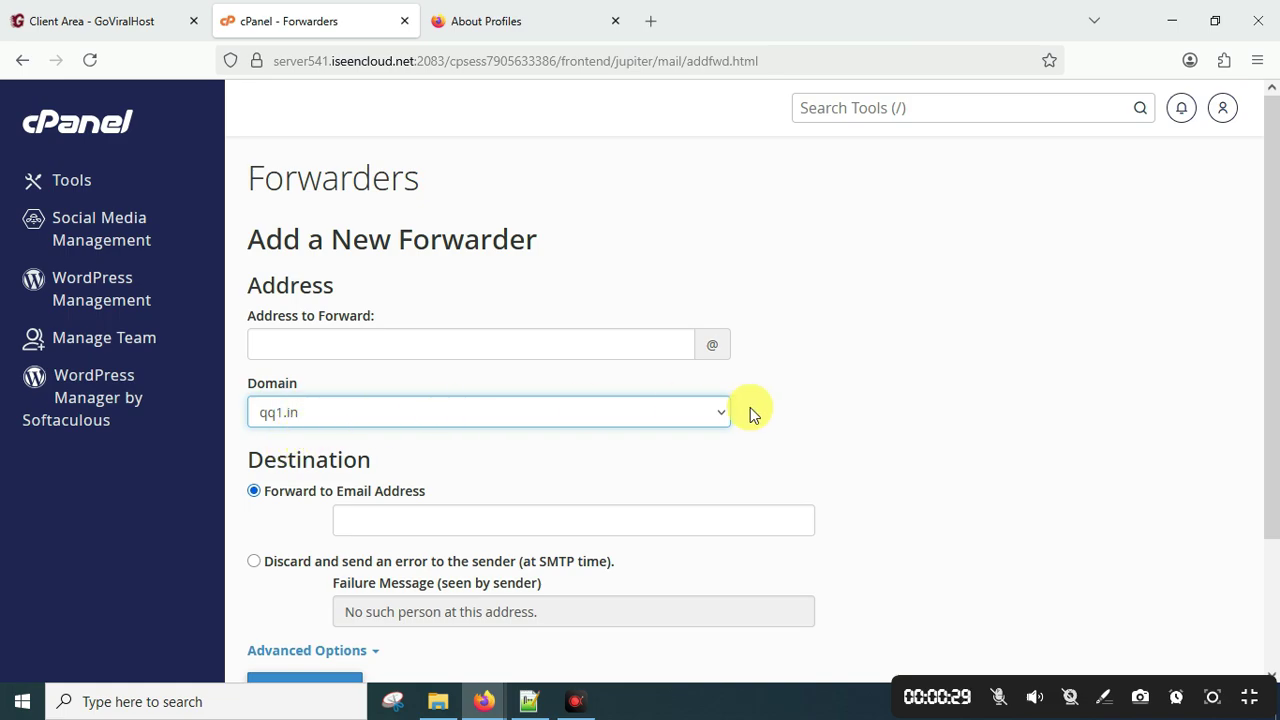
Enter demo as the address to forward.
click(408, 340)
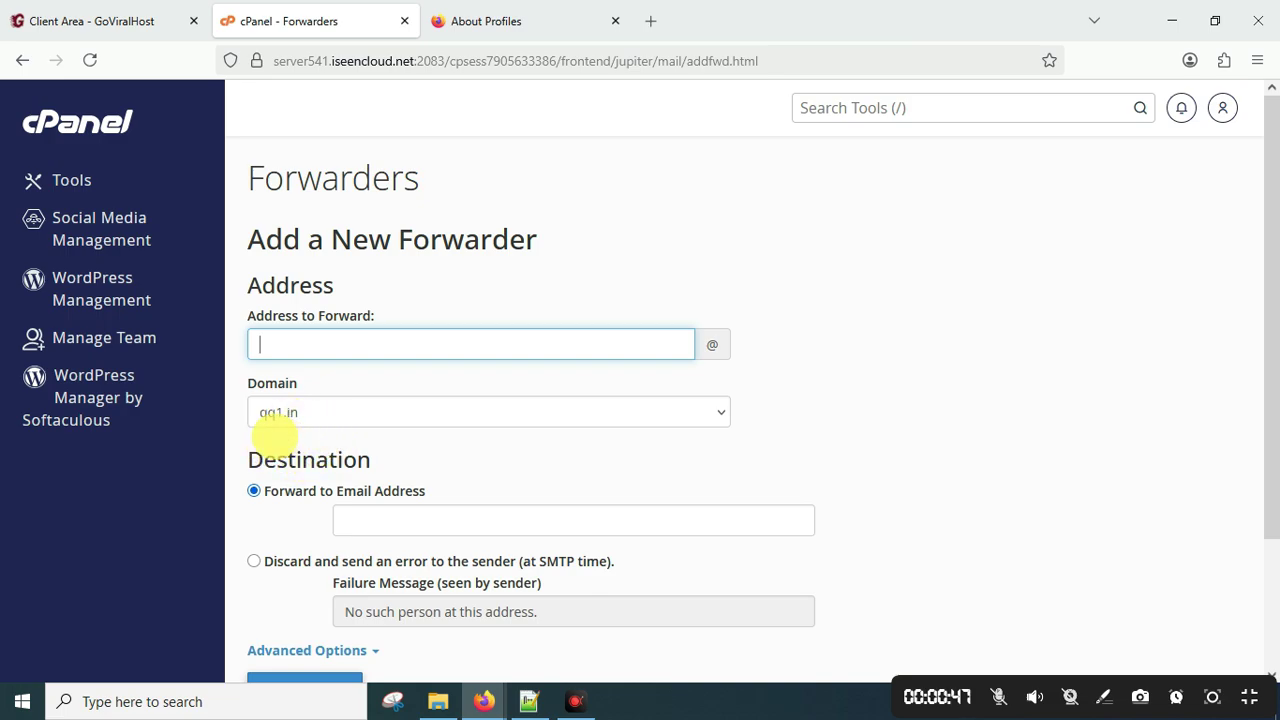
scroll(399, 432, down, 2)
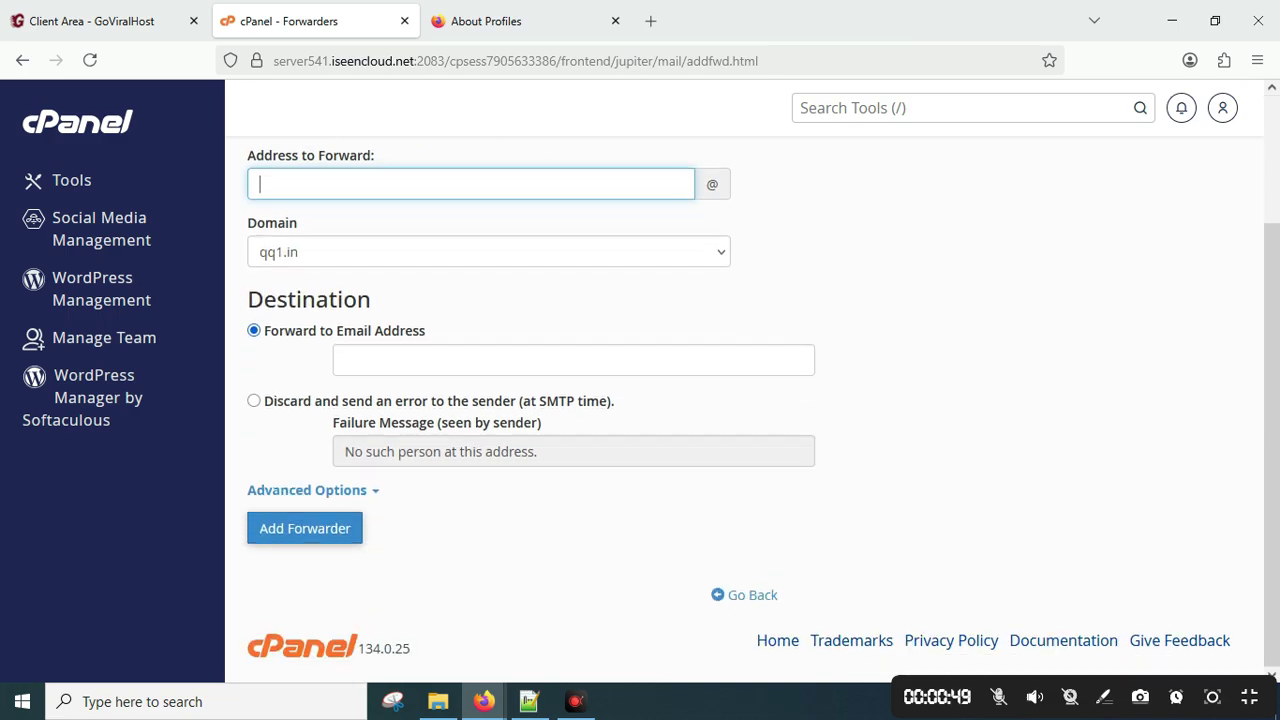
scroll(591, 429, up, 2)
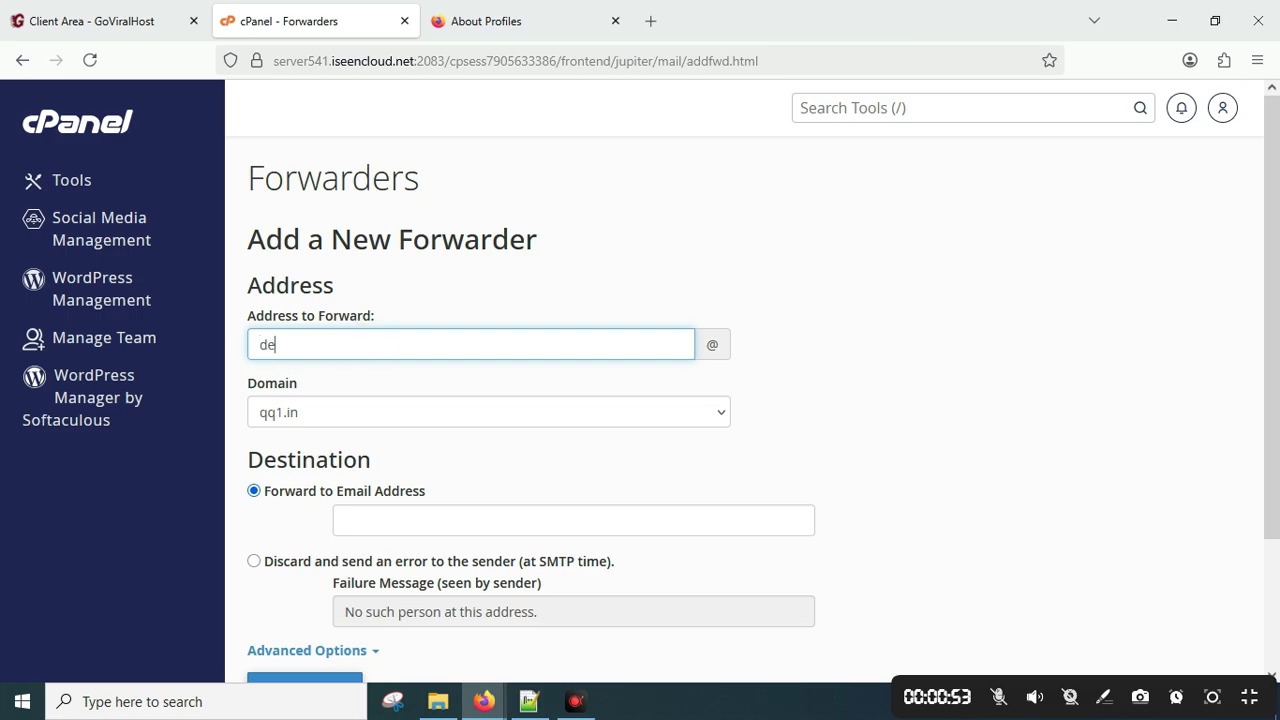
text(mo)
scroll(543, 309, down, 2)
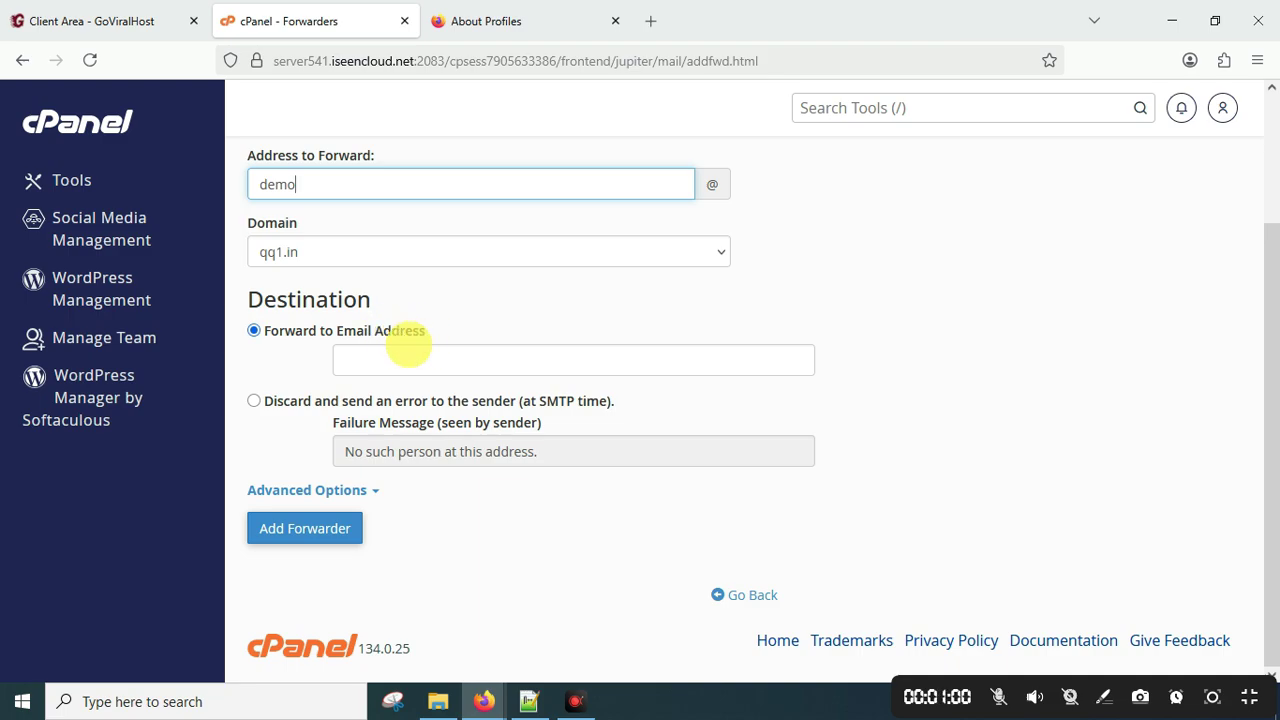
Copy the signed-in Gmail account's e-mail address from its Google account panel.
mouse_move(484, 700)
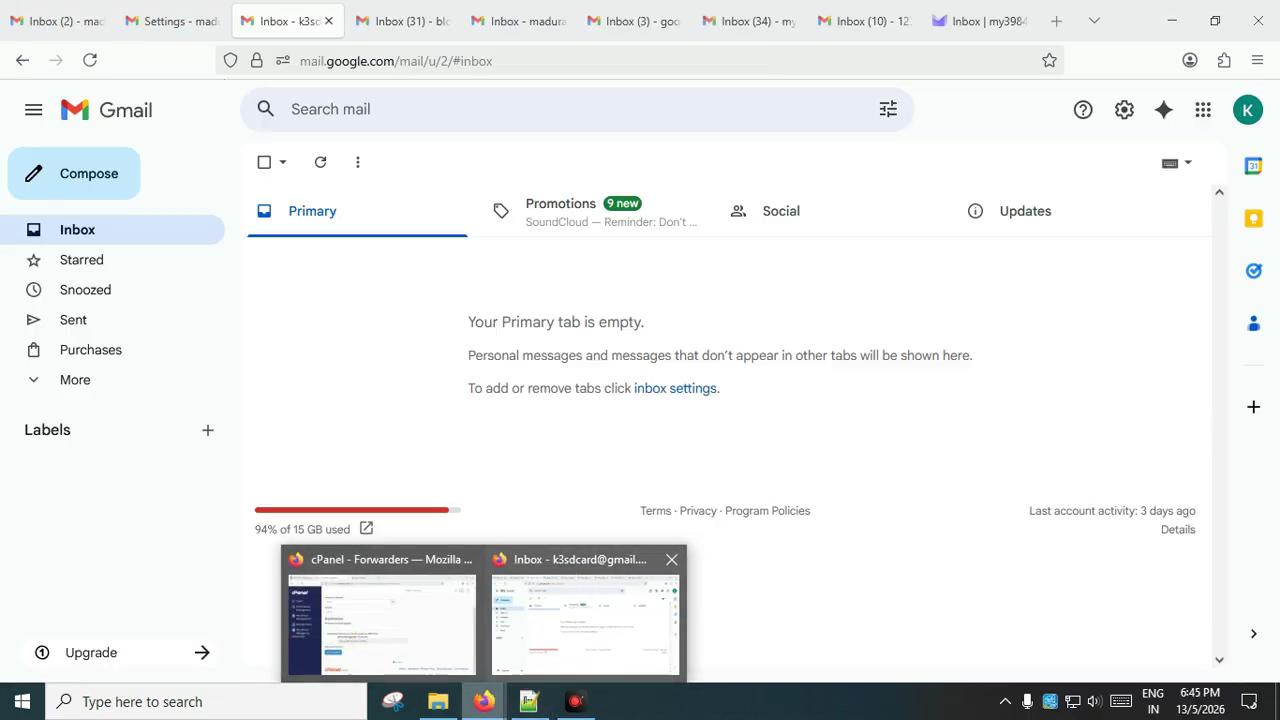
click(565, 640)
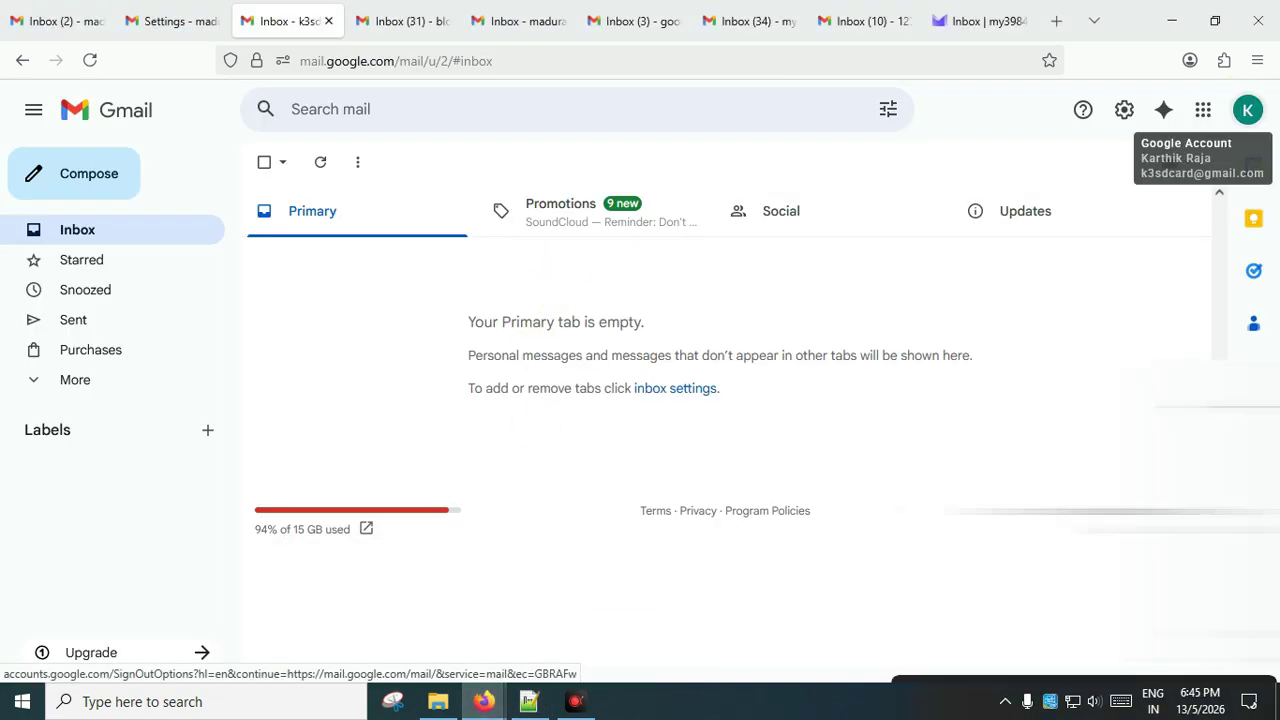
click(1248, 110)
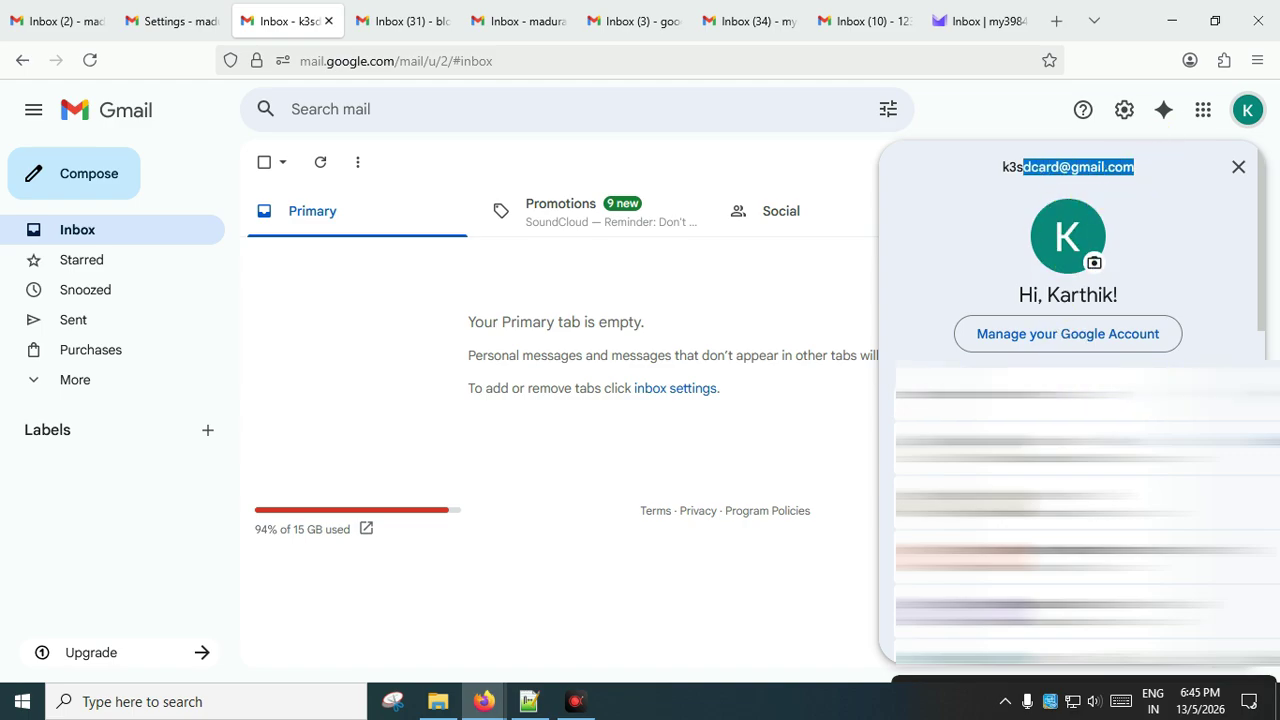
right_click(1050, 170)
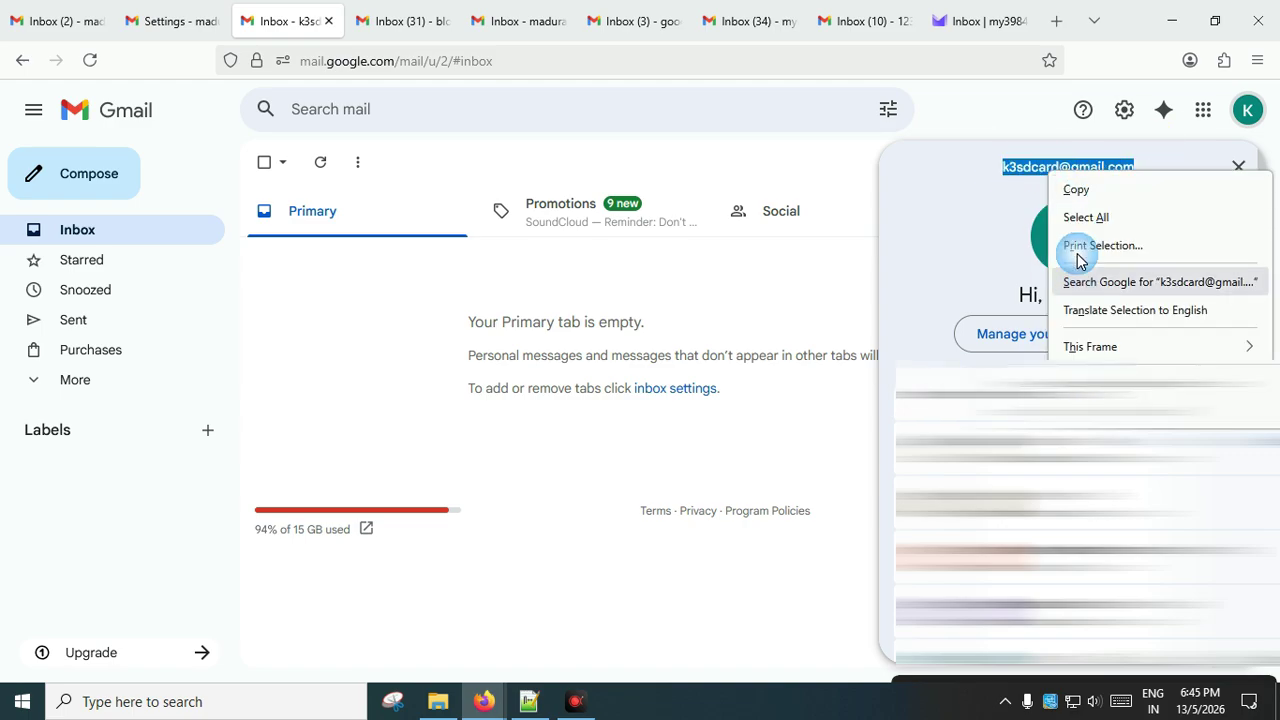
click(1074, 192)
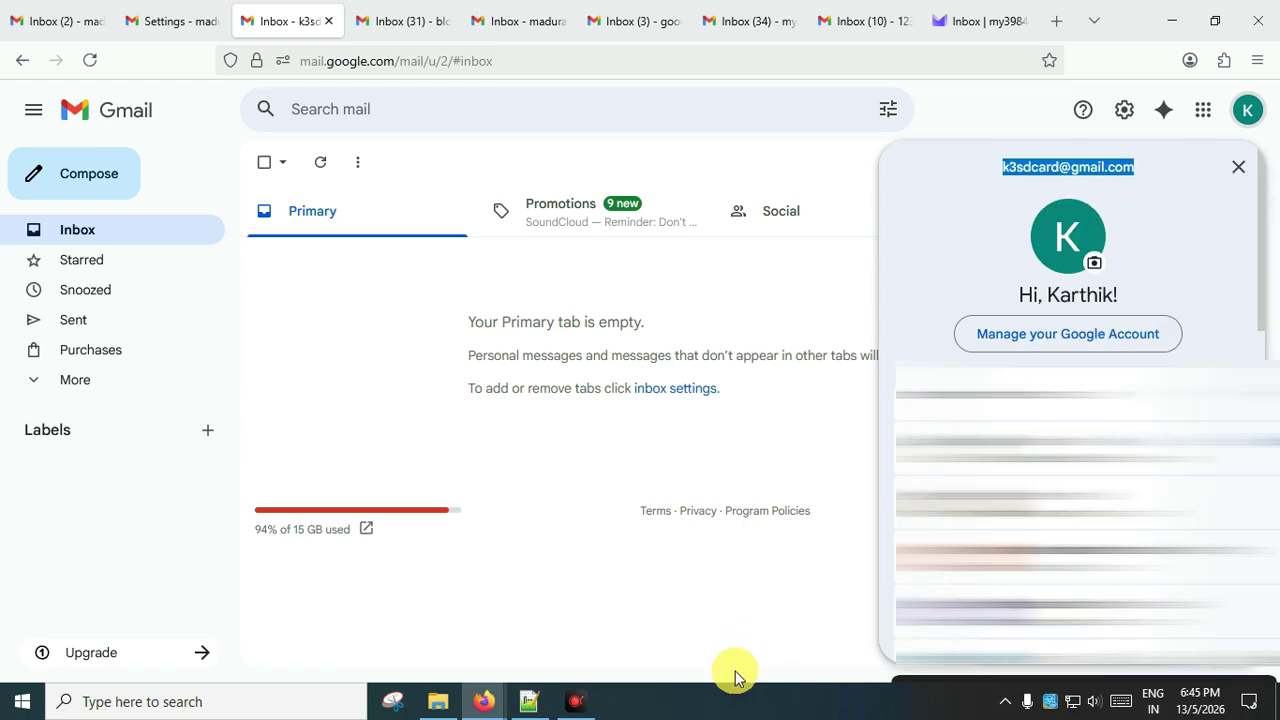
click(346, 329)
mouse_move(486, 699)
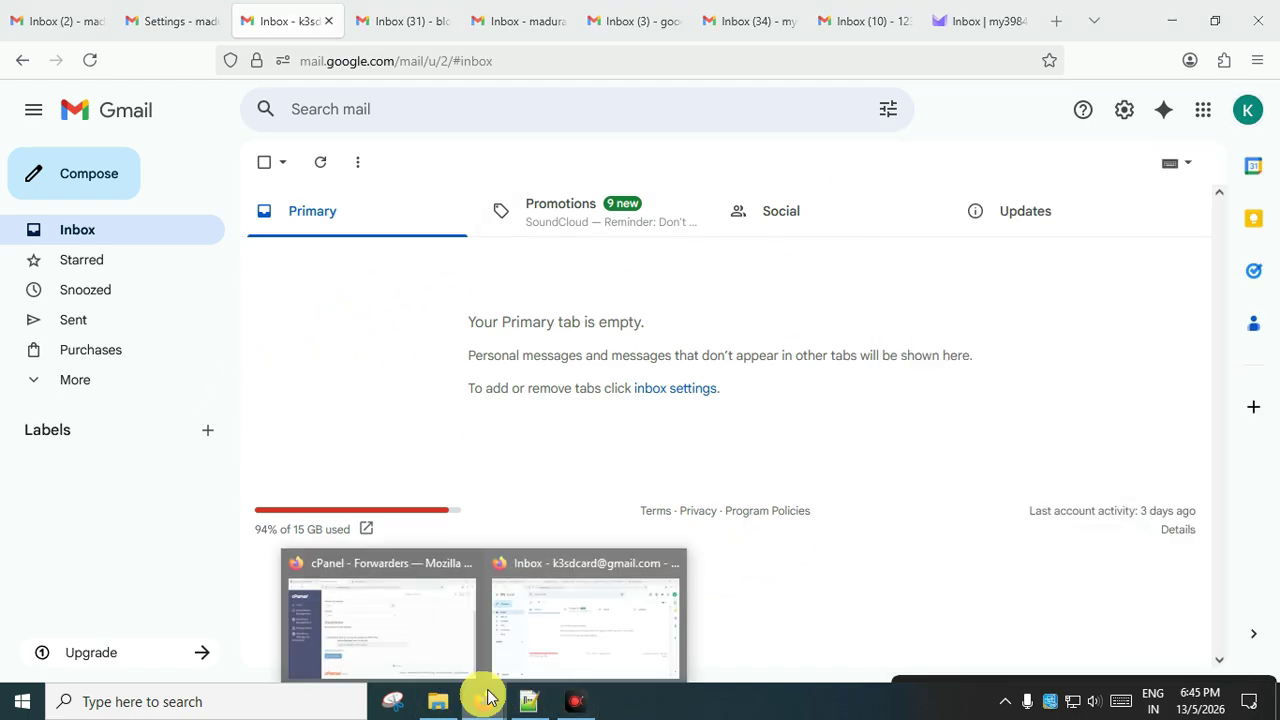
click(380, 663)
click(456, 346)
right_click(443, 363)
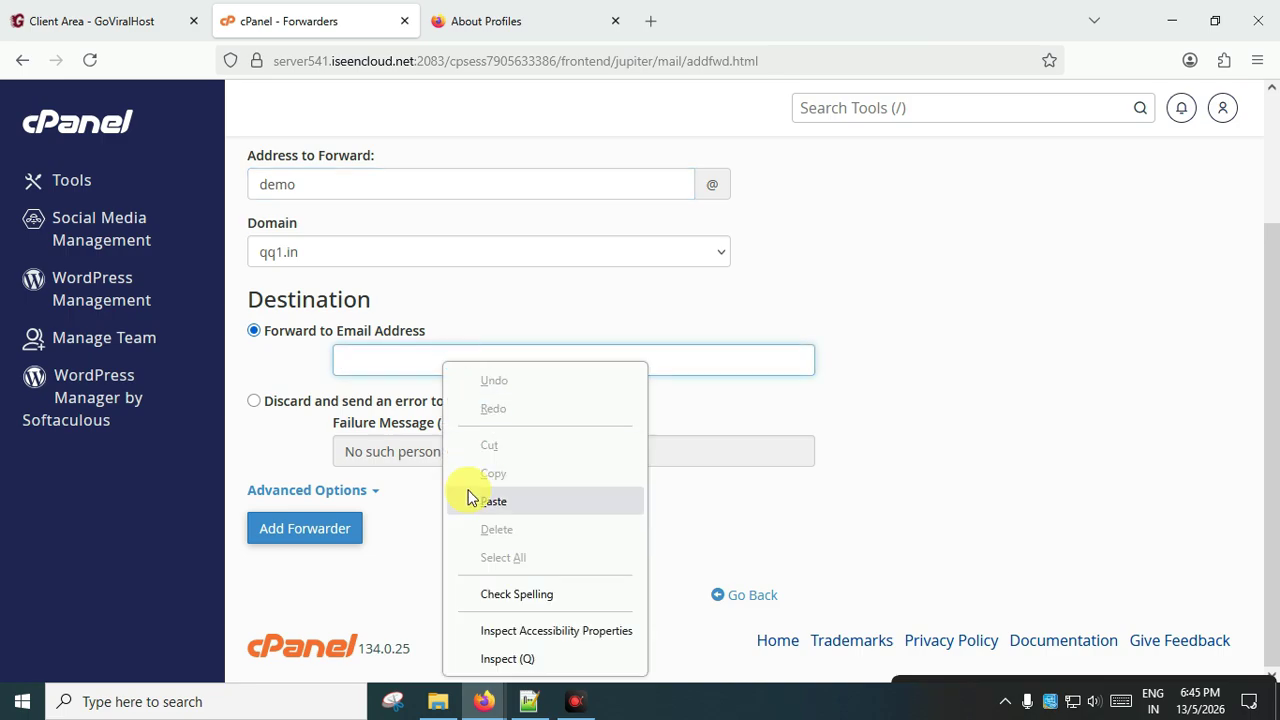
click(471, 491)
click(280, 537)
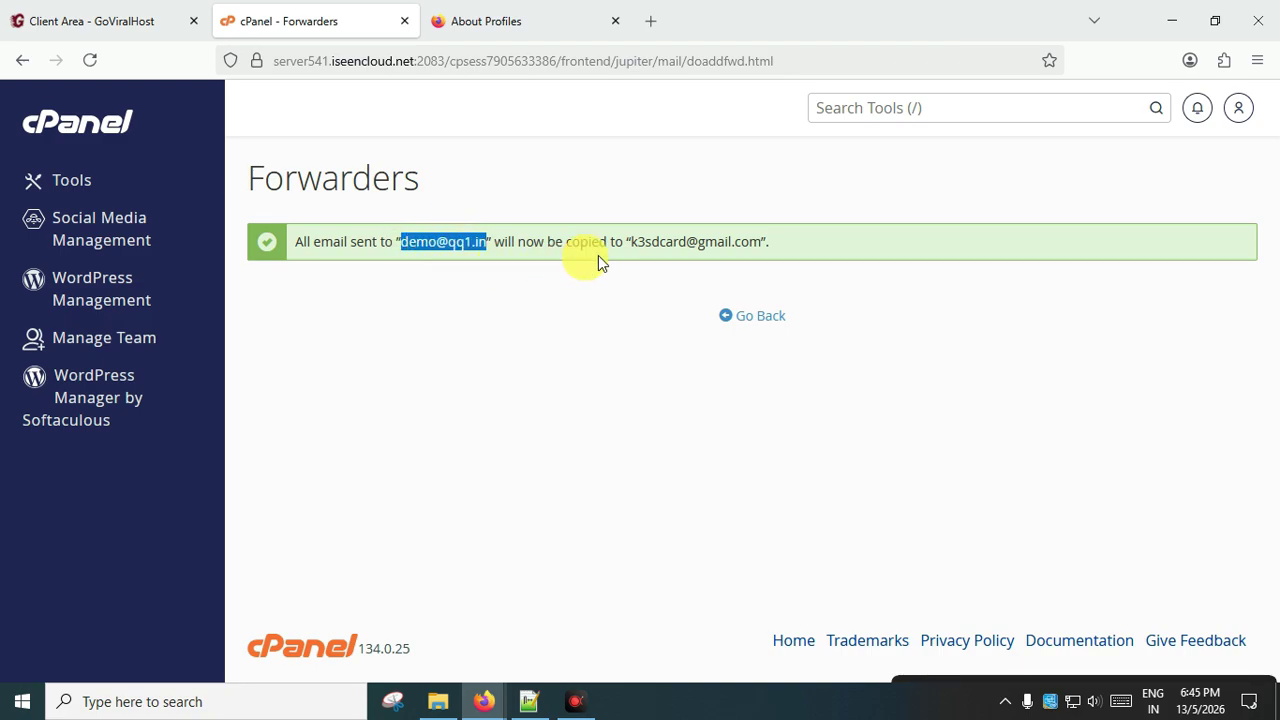
drag(629, 241, 718, 241)
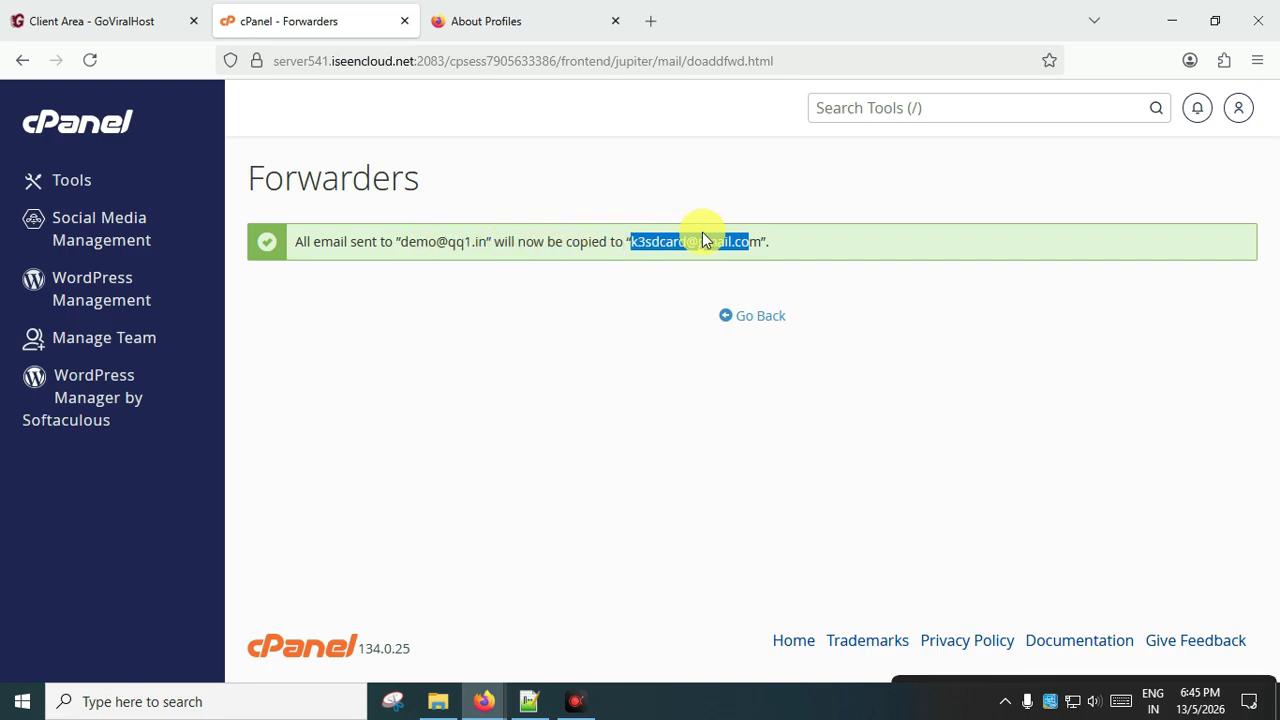
click(757, 312)
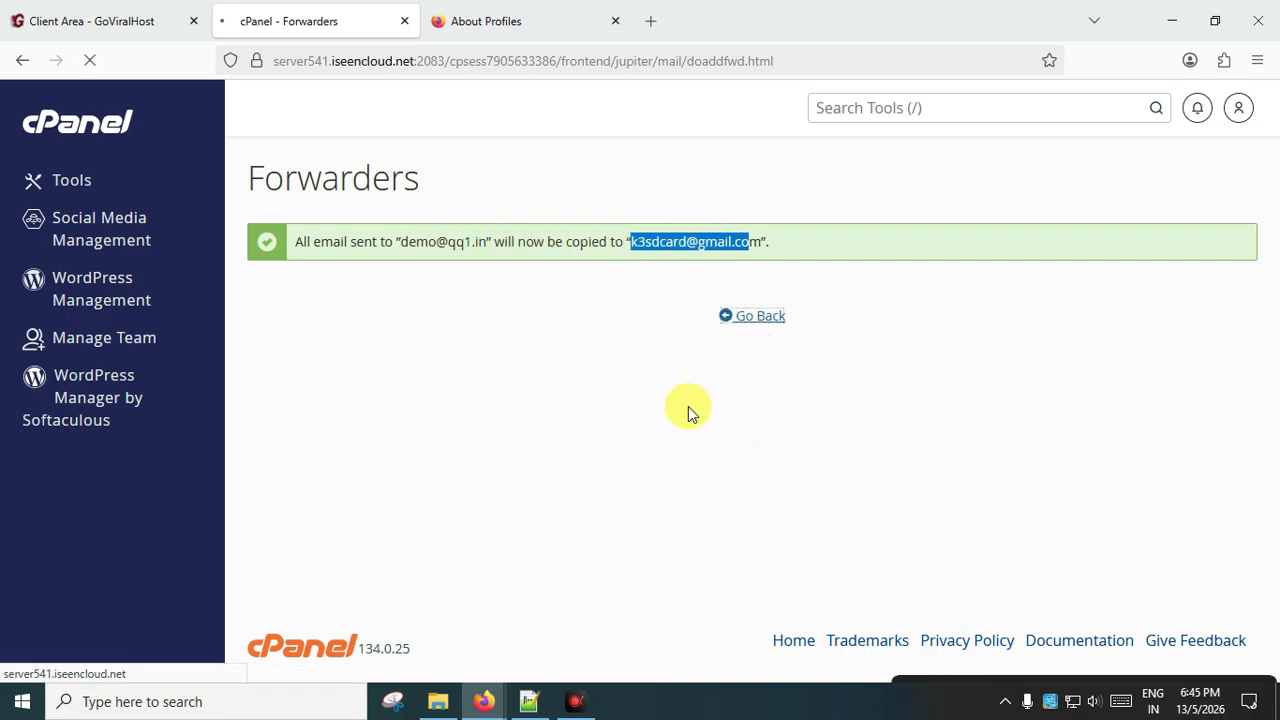
scroll(526, 429, down, 3)
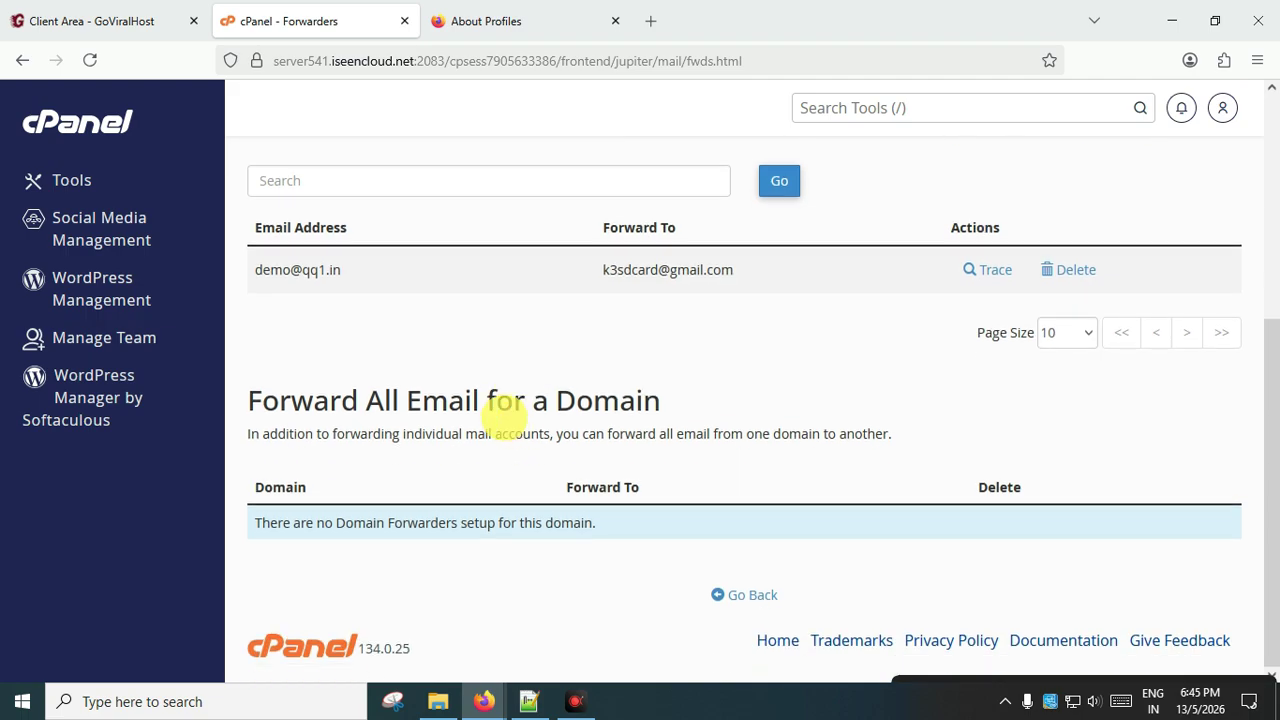
scroll(574, 346, up, 2)
scroll(578, 388, up, 2)
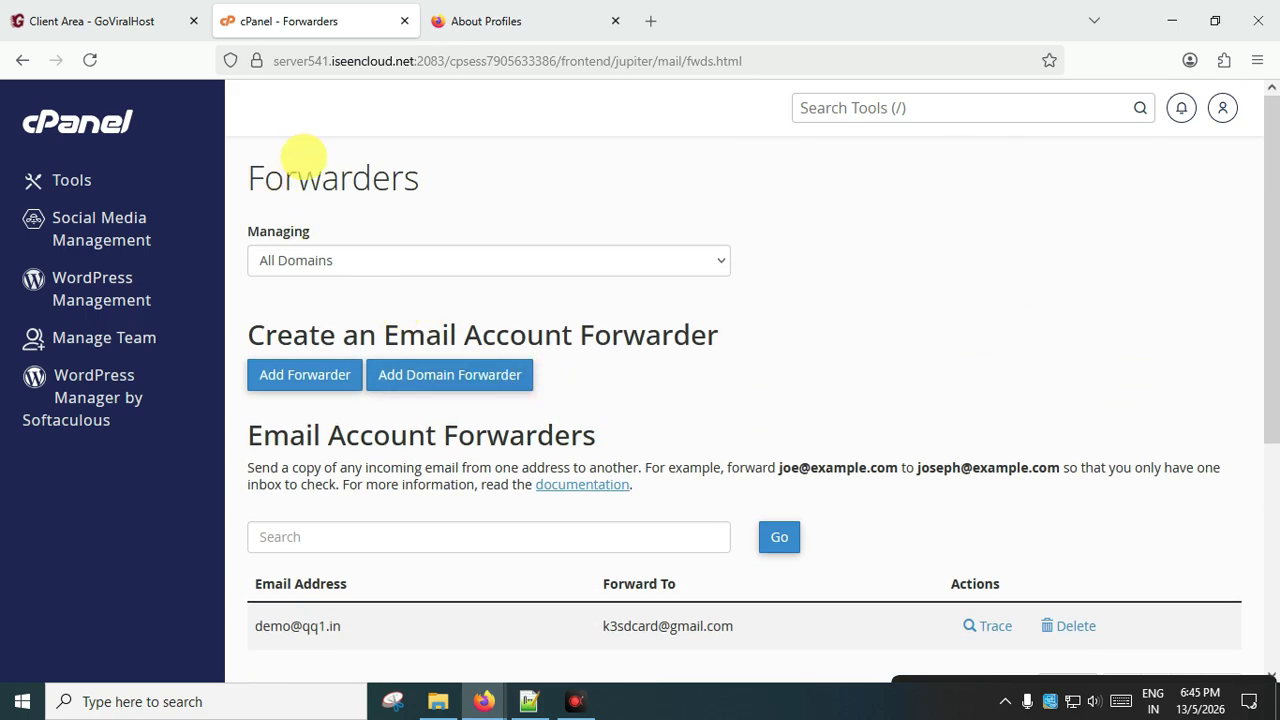
scroll(451, 383, down, 2)
scroll(348, 375, down, 2)
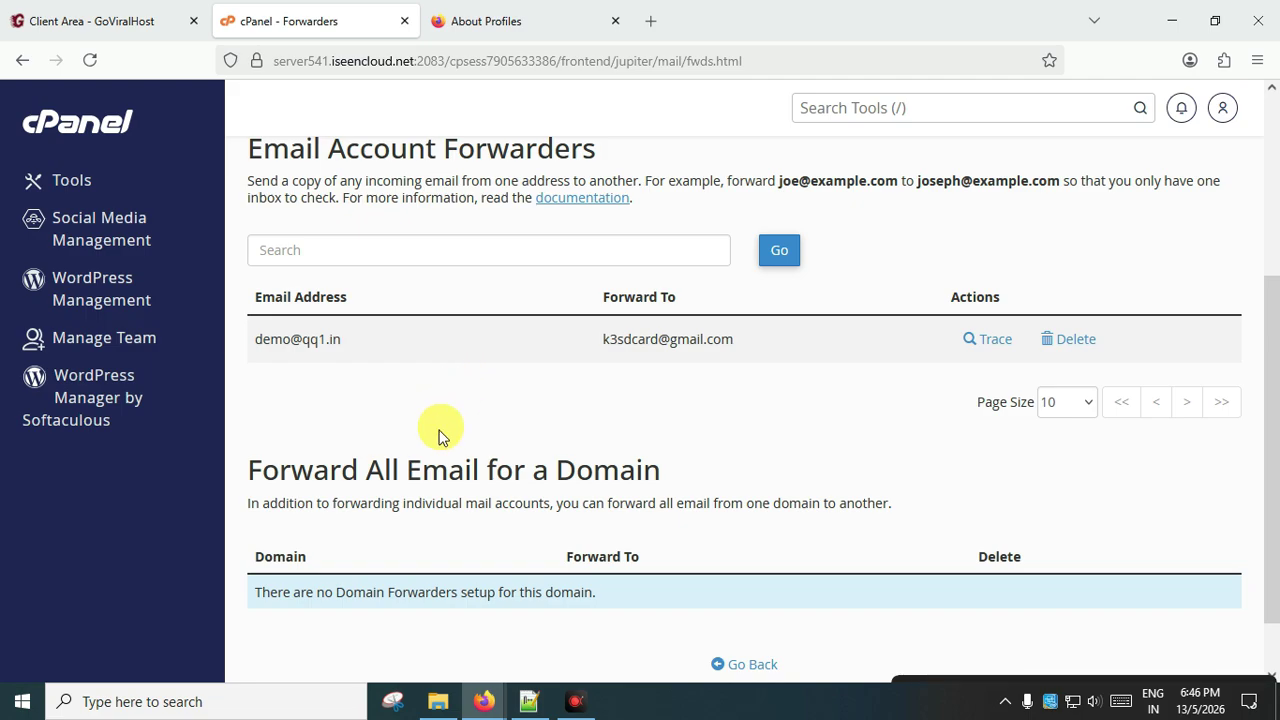
click(85, 124)
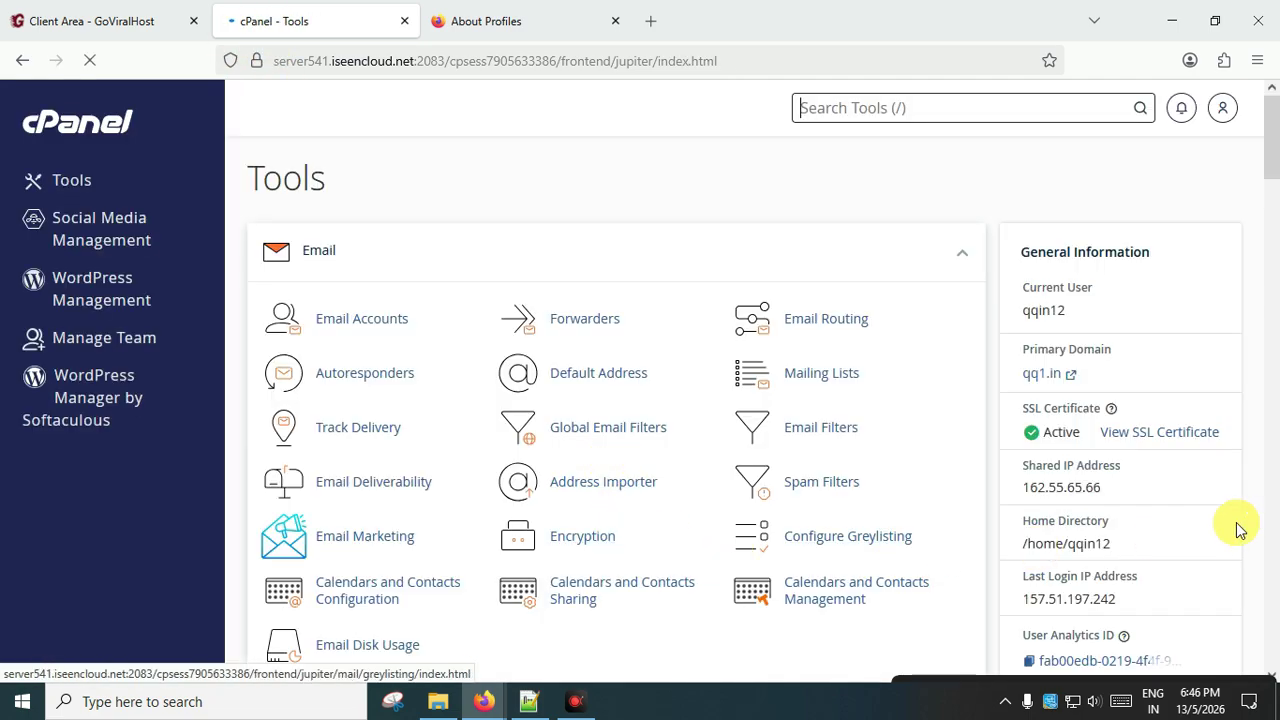
scroll(1094, 440, down, 10)
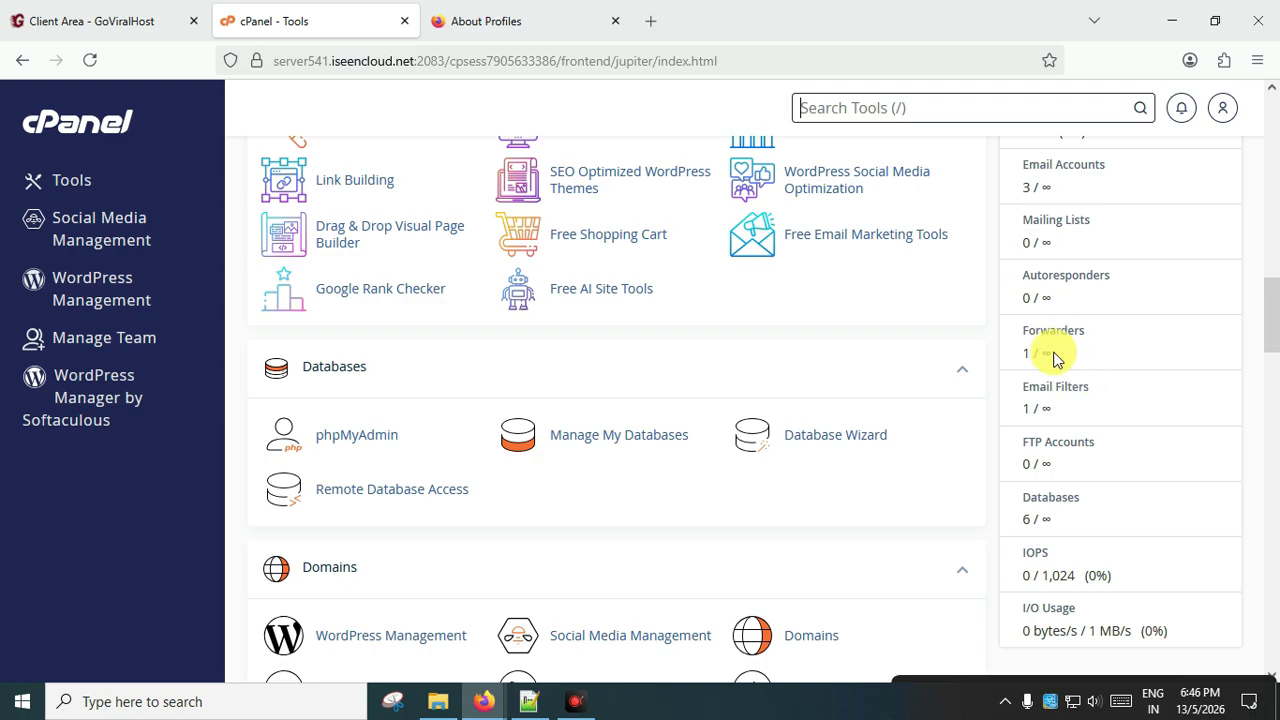
drag(1085, 331, 1077, 331)
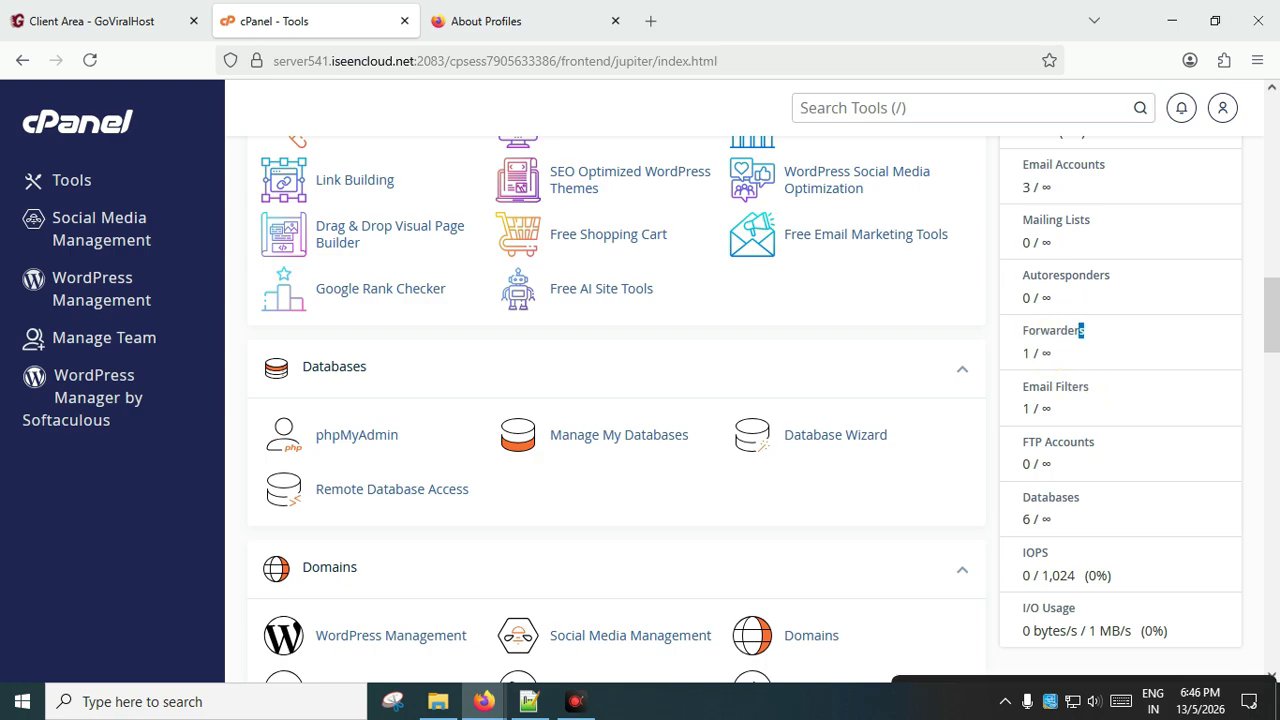
click(1052, 358)
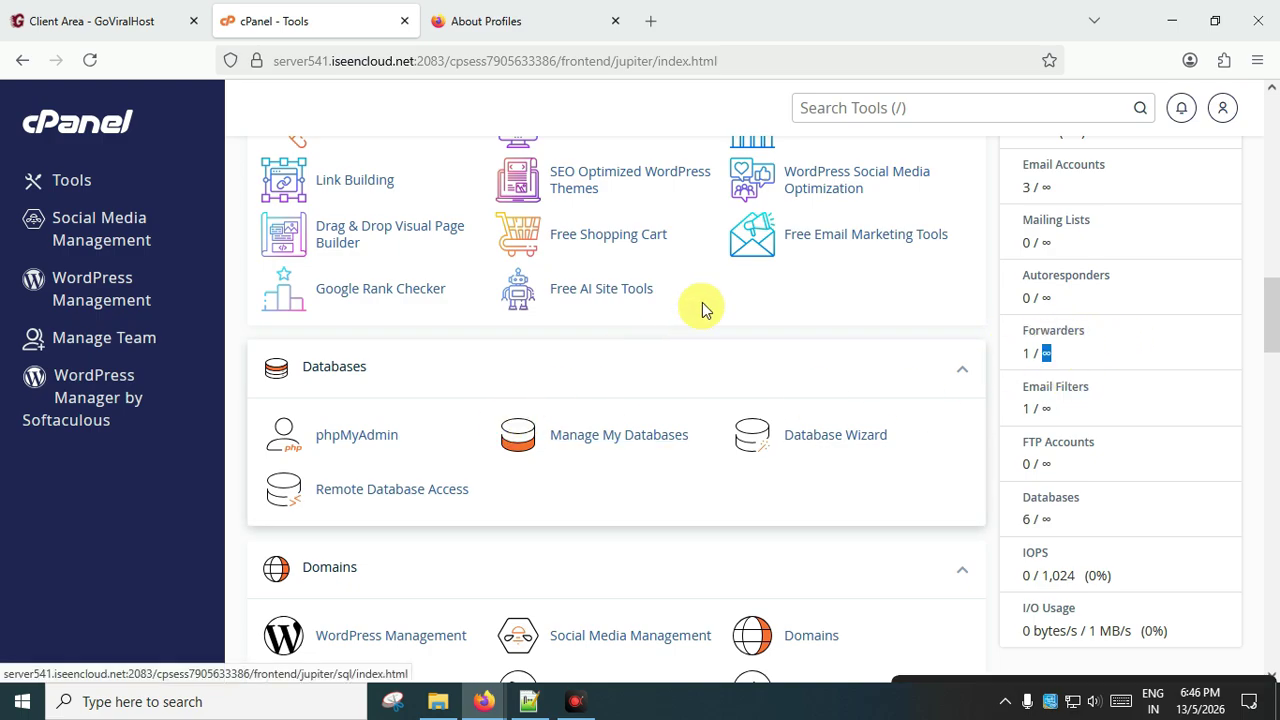
scroll(614, 443, up, 3)
scroll(614, 443, up, 6)
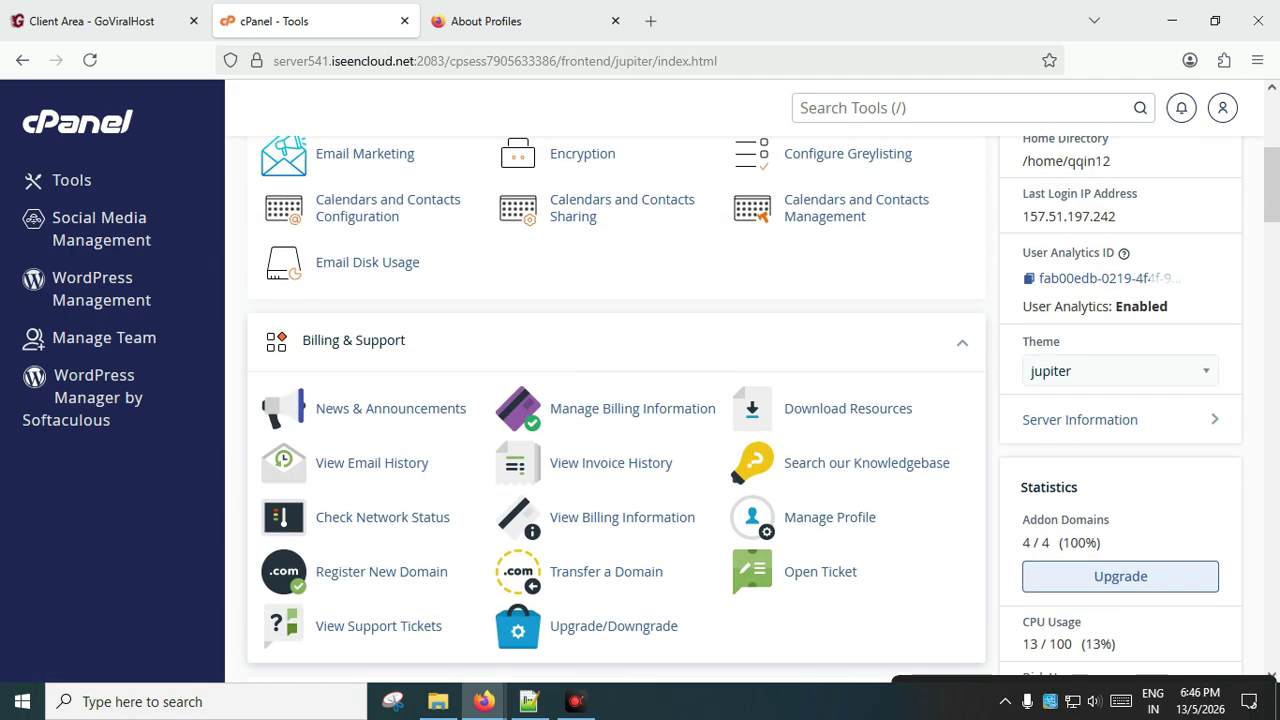
scroll(640, 445, up, 3)
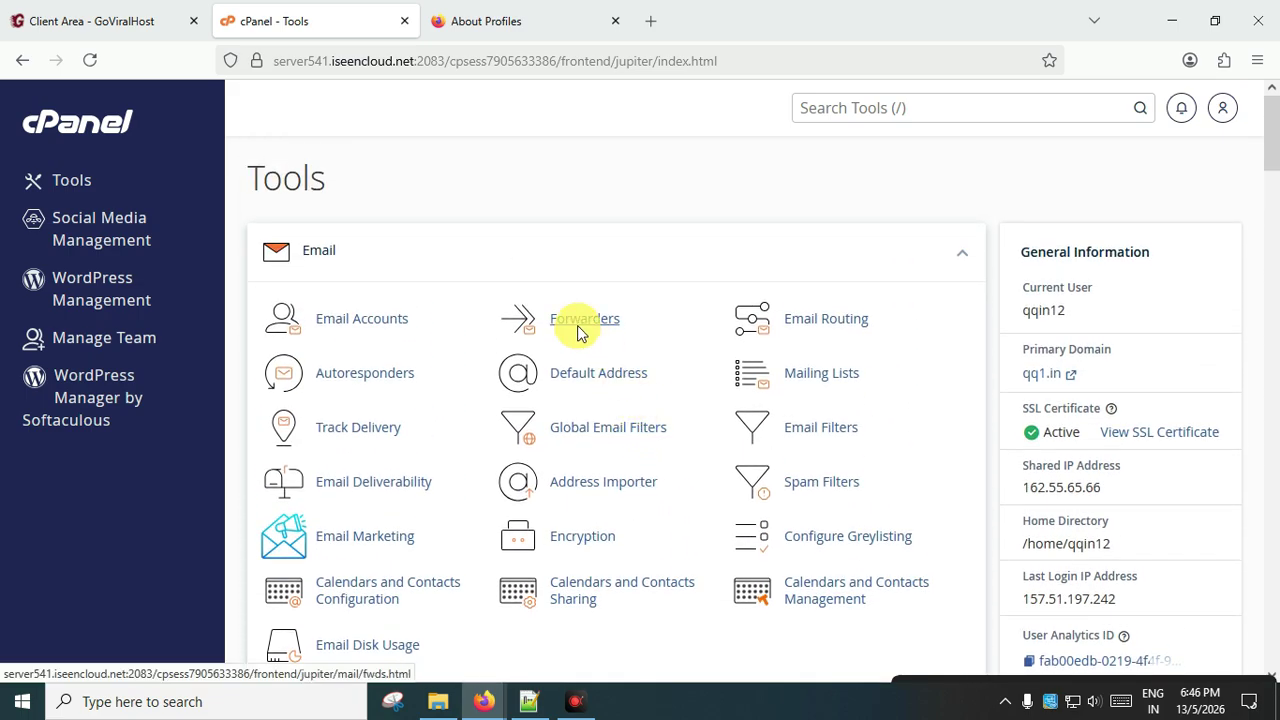
Visit the Forwarders page, return to Tools, and scroll down to the Statistics panel.
click(577, 320)
scroll(433, 185, down, 3)
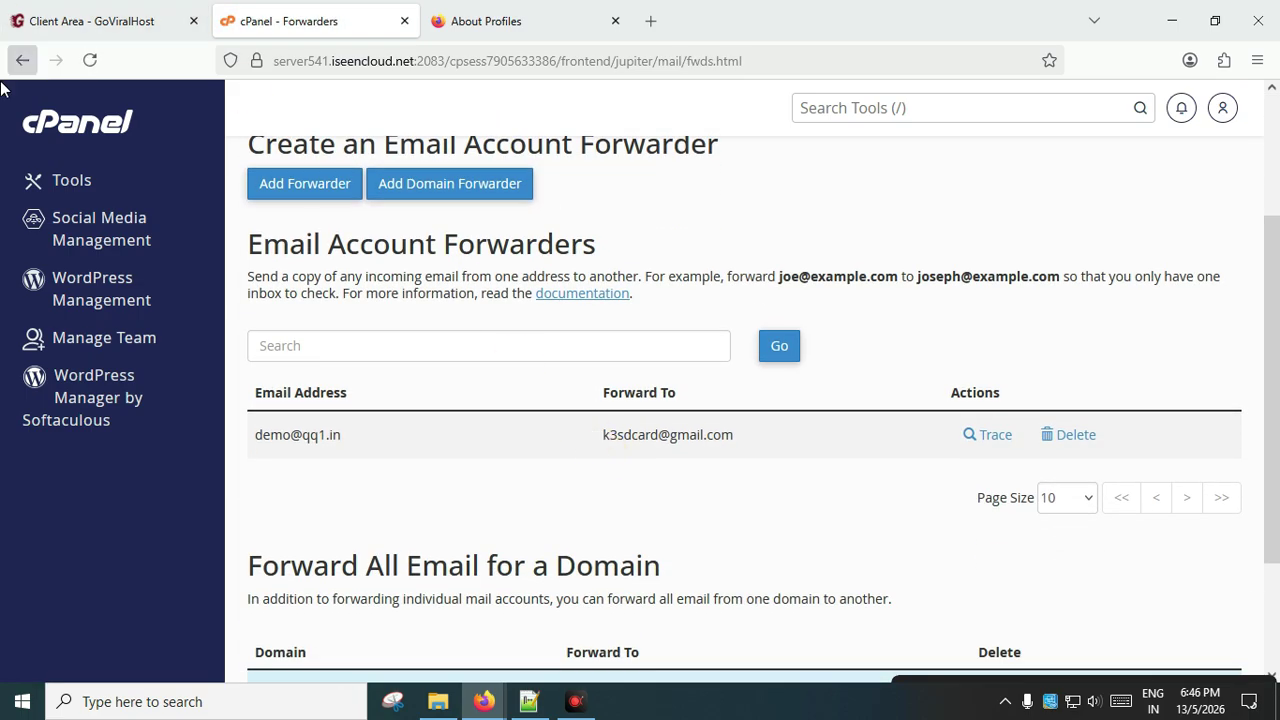
click(22, 60)
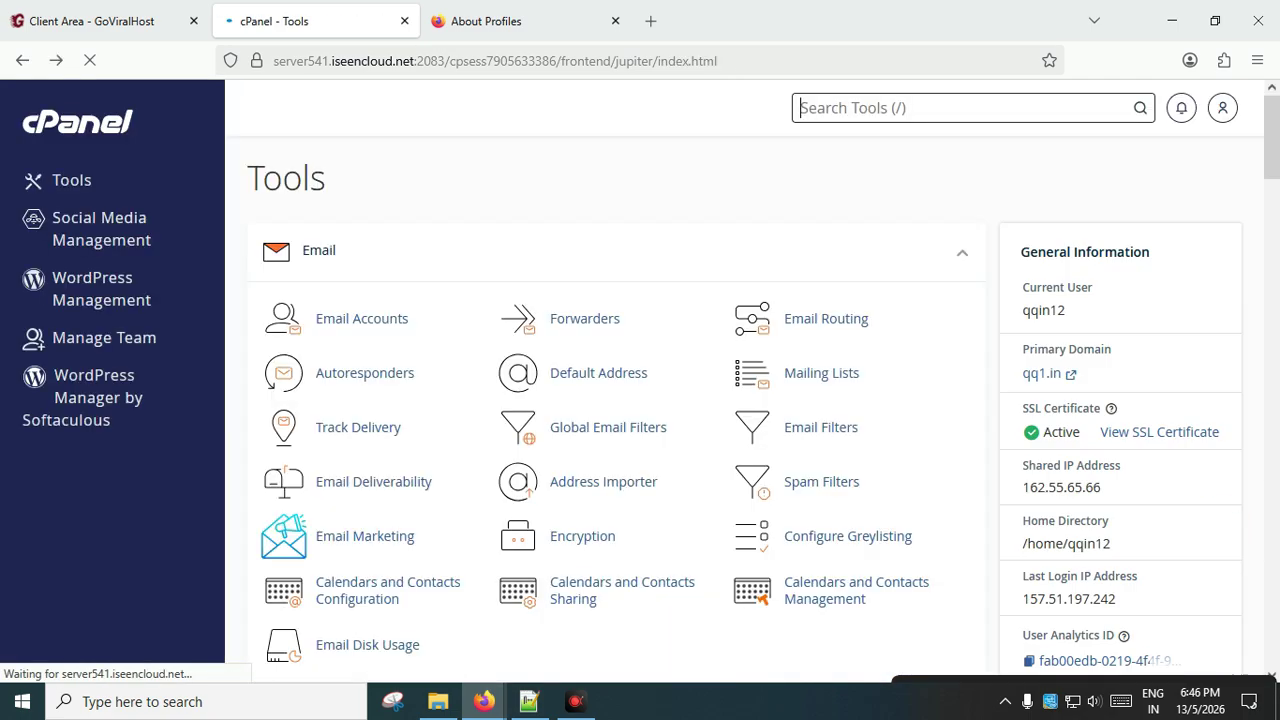
scroll(1207, 500, down, 5)
scroll(1207, 500, down, 3)
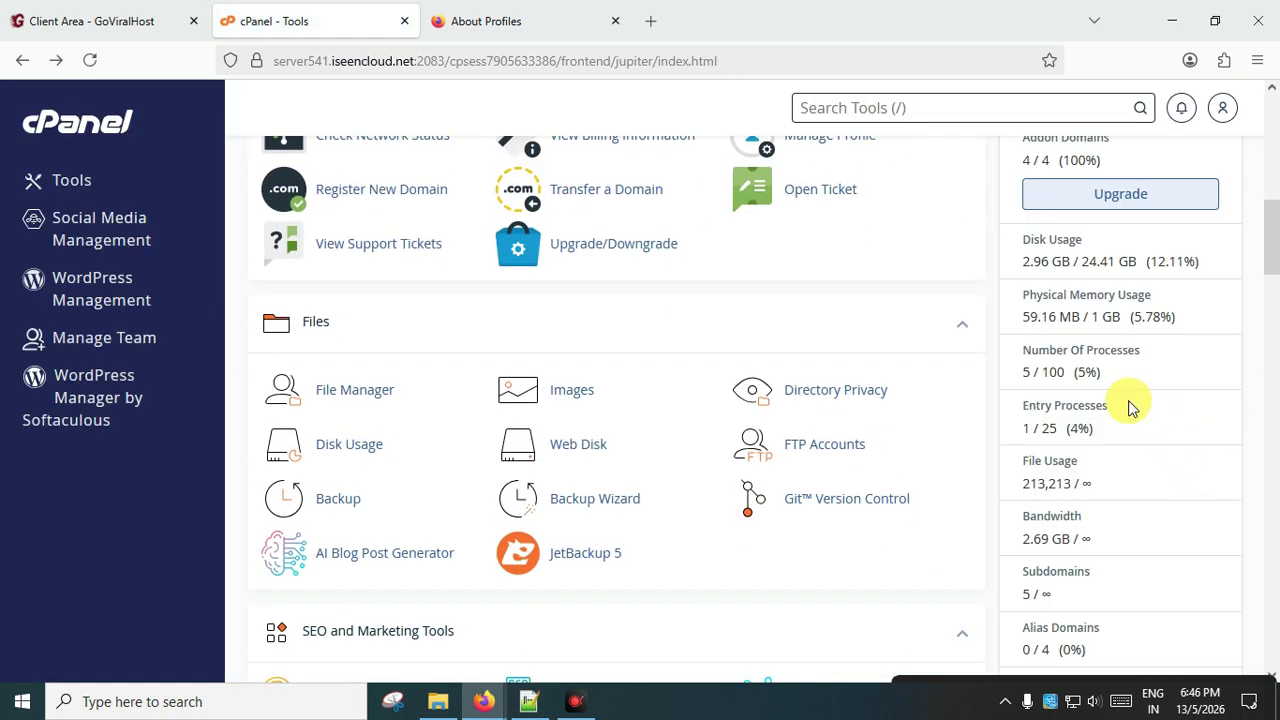
scroll(1113, 462, down, 2)
Highlight the unlimited file usage and the single forwarder count in Statistics.
double_click(1085, 292)
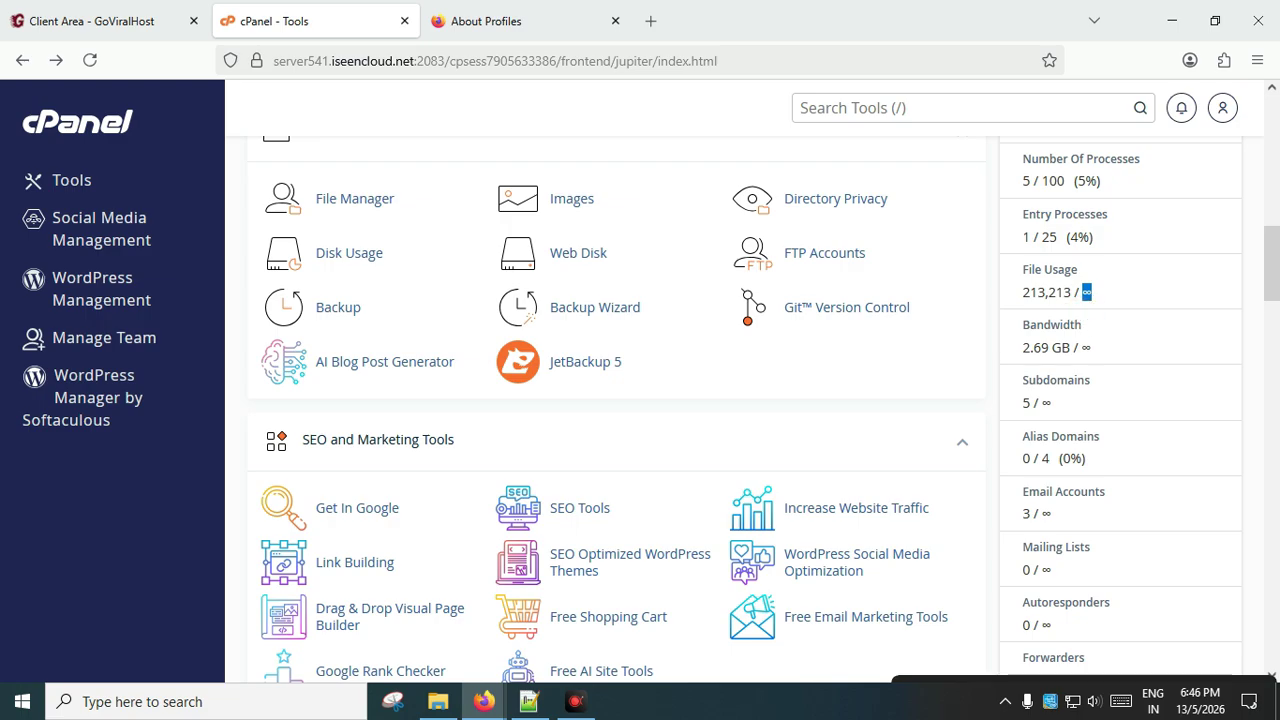
scroll(1097, 517, down, 4)
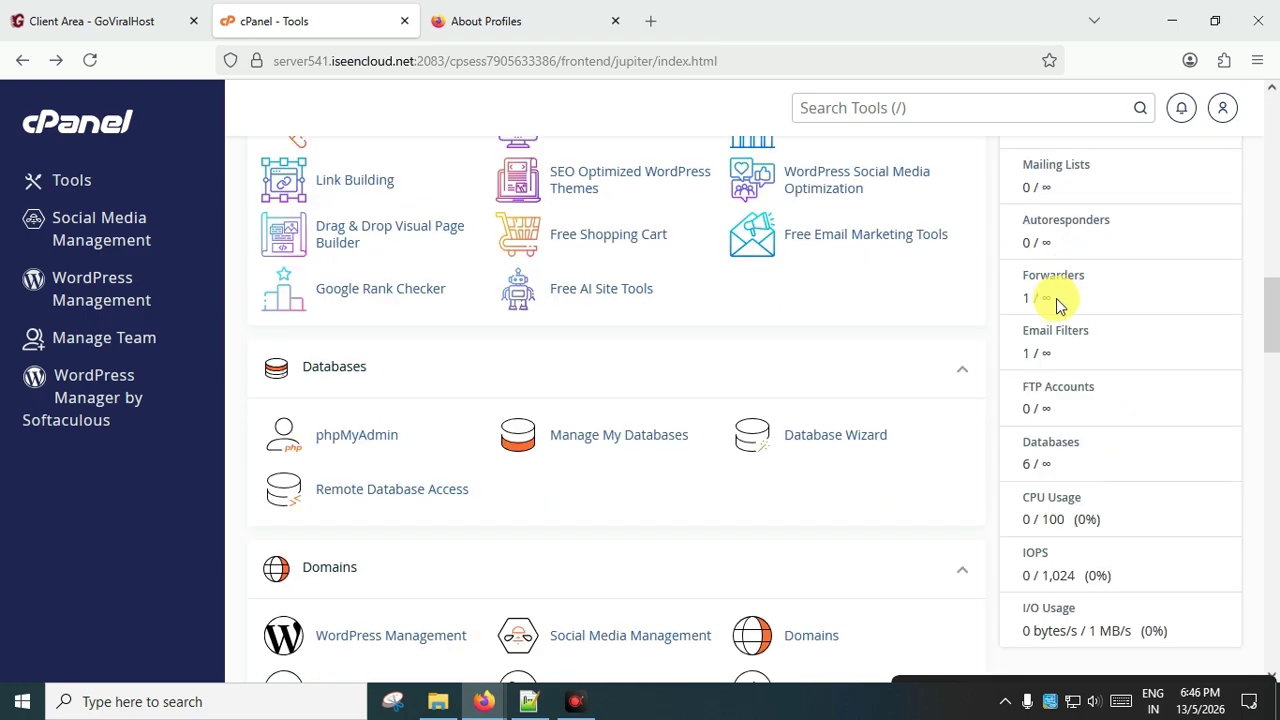
drag(1035, 294, 1060, 308)
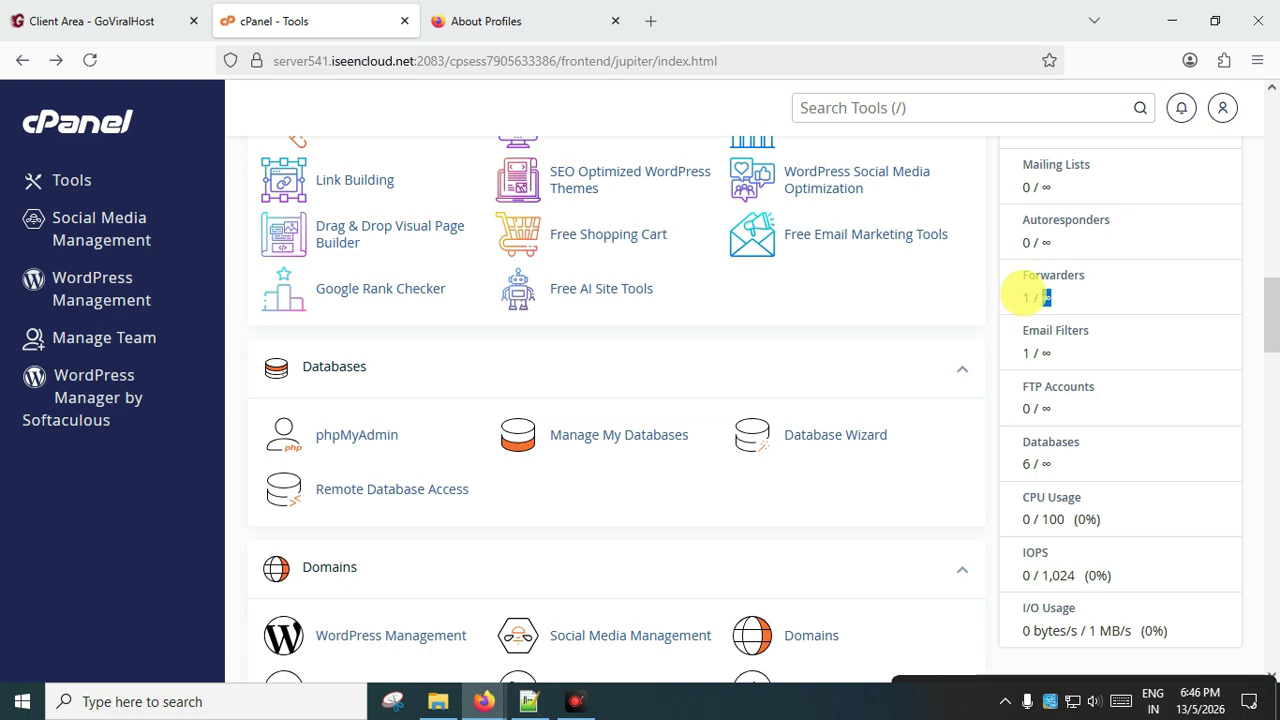
scroll(577, 386, up, 15)
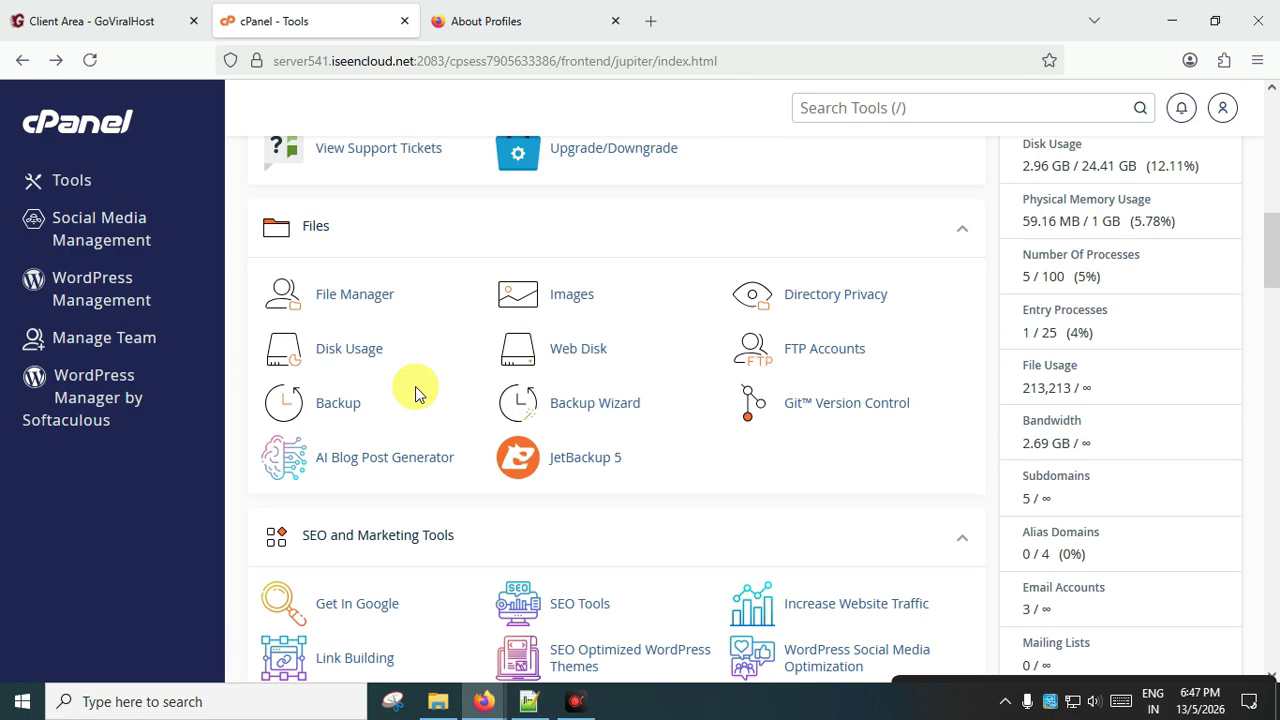
click(600, 222)
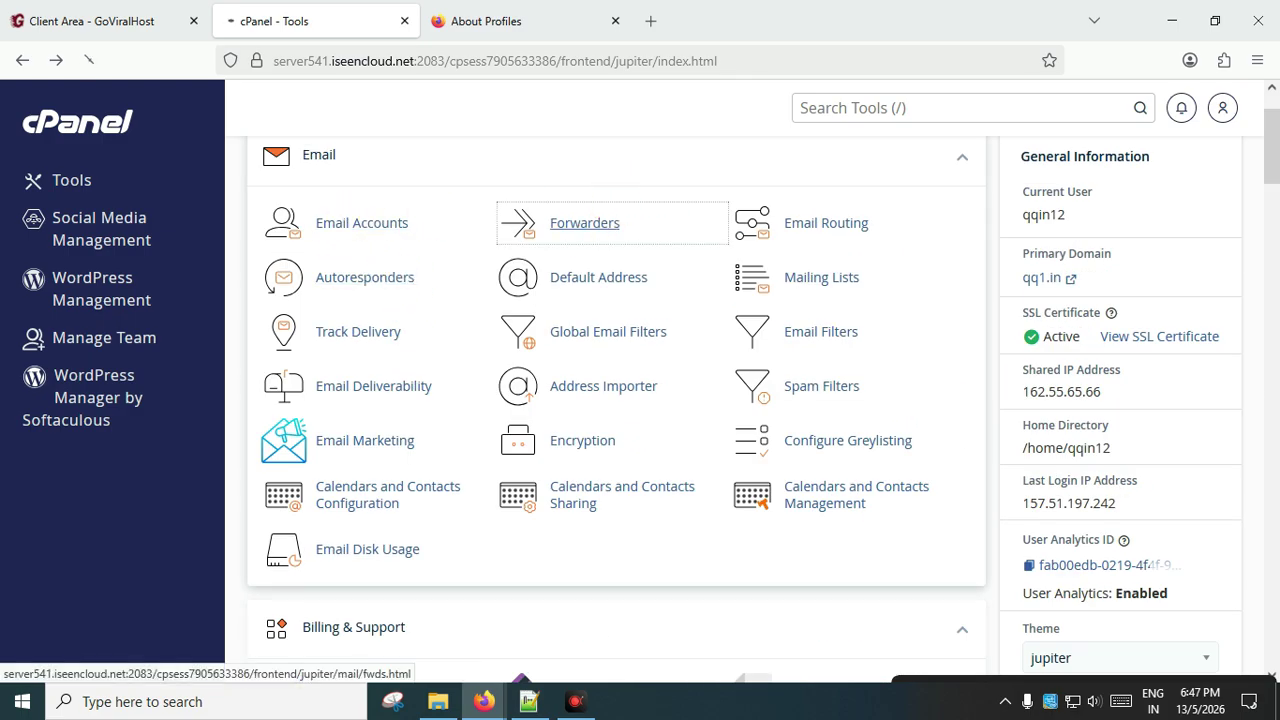
scroll(563, 353, down, 5)
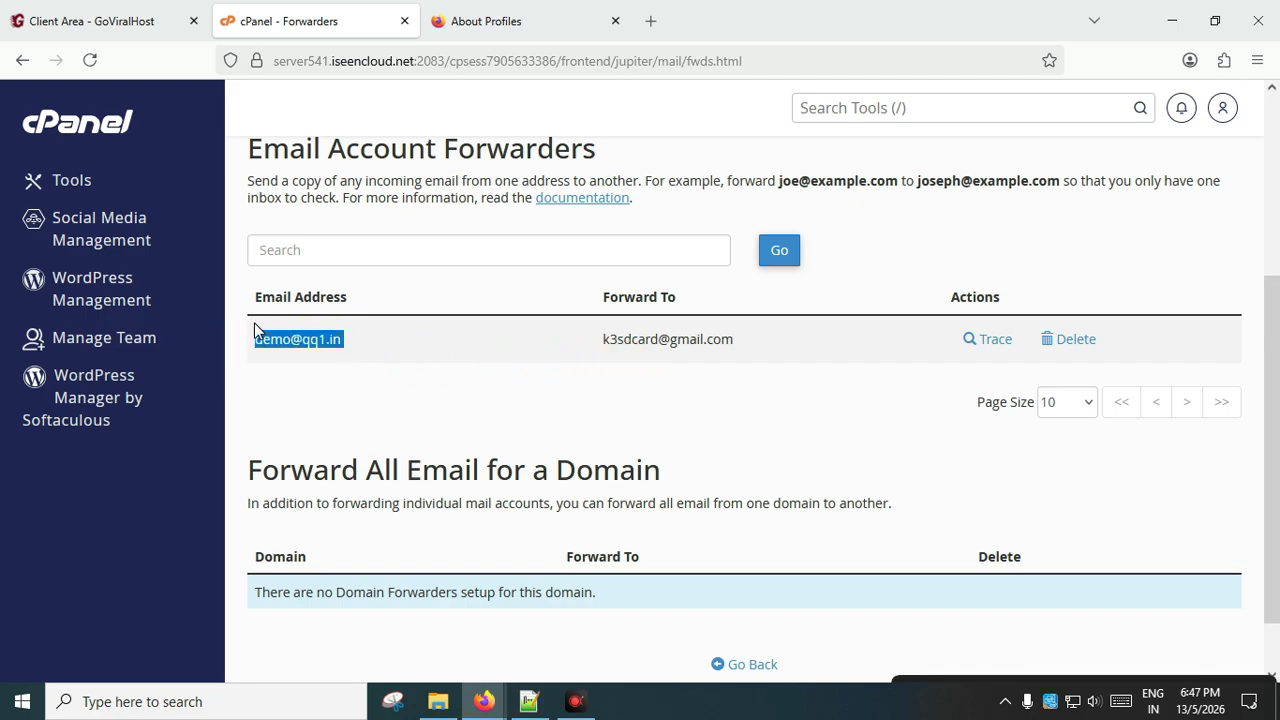
scroll(714, 394, up, 3)
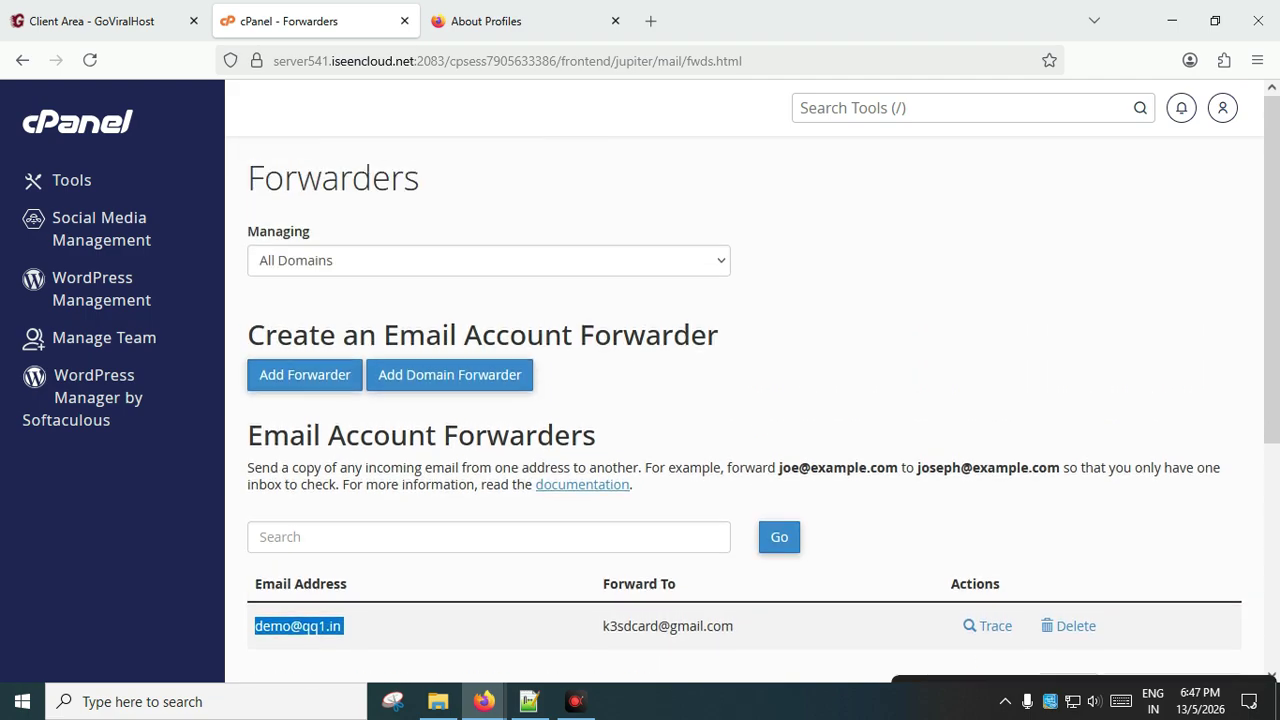
click(305, 375)
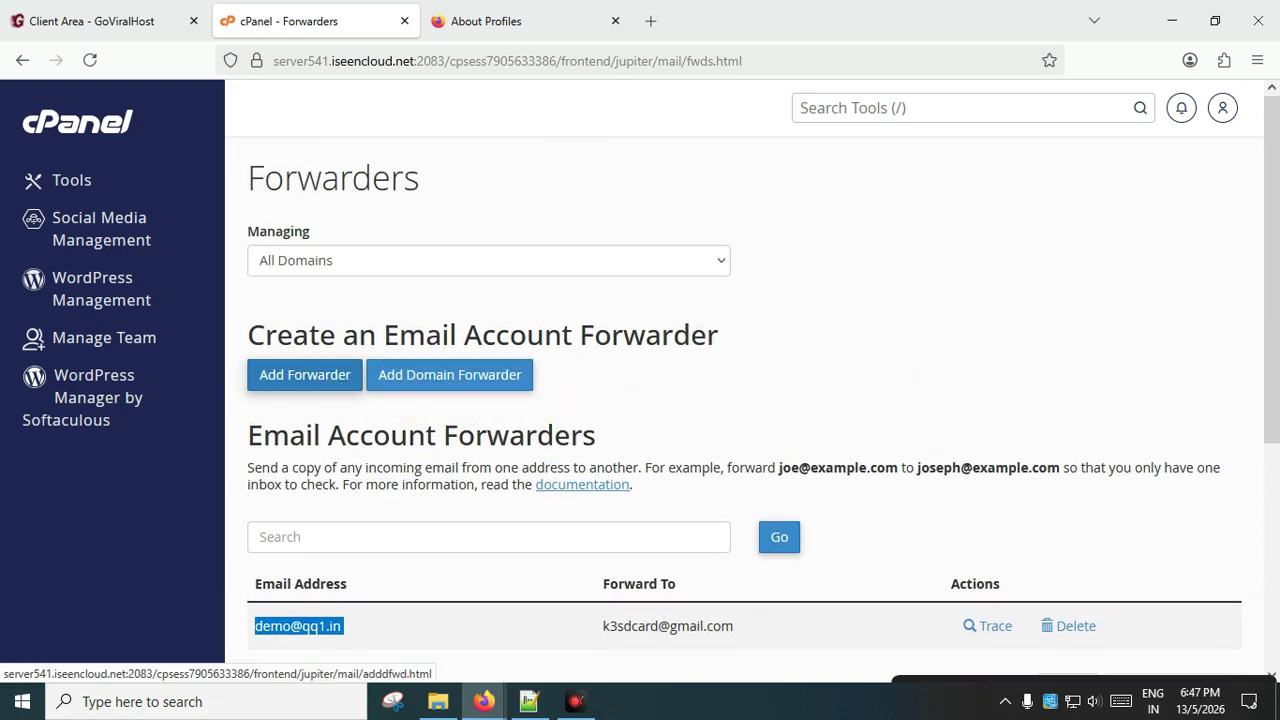
scroll(709, 486, down, 2)
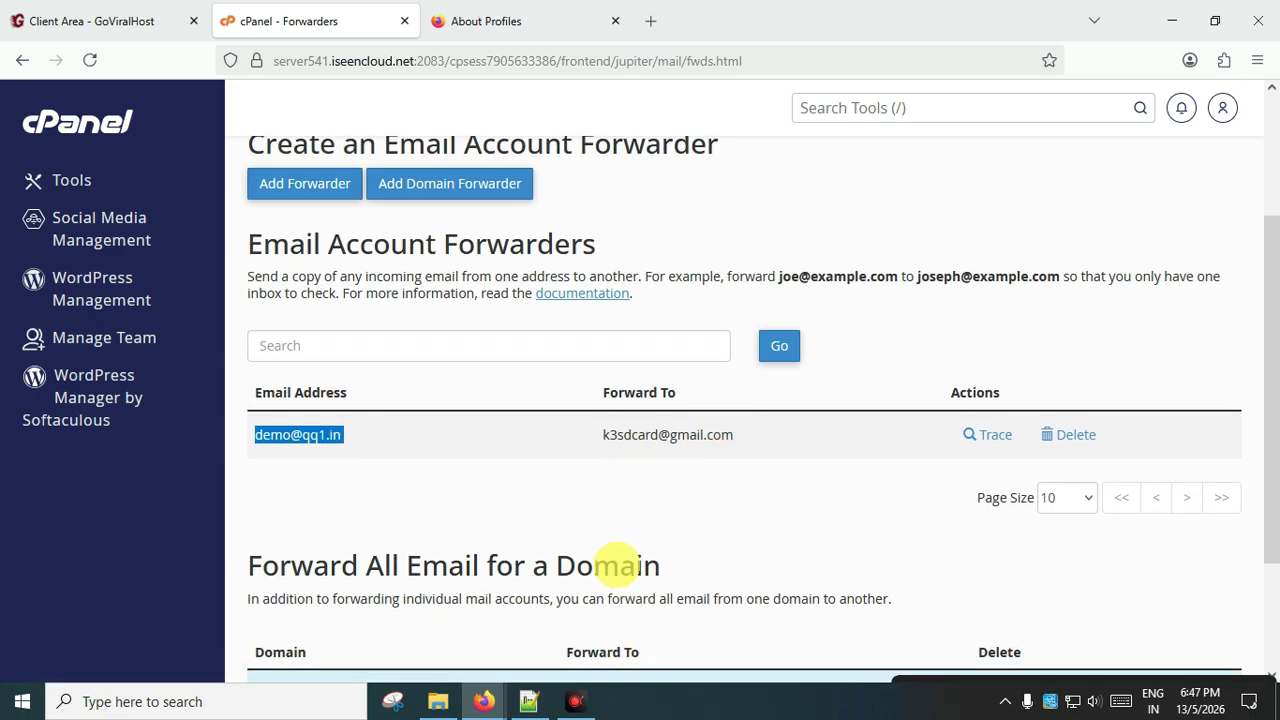
scroll(435, 380, up, 1)
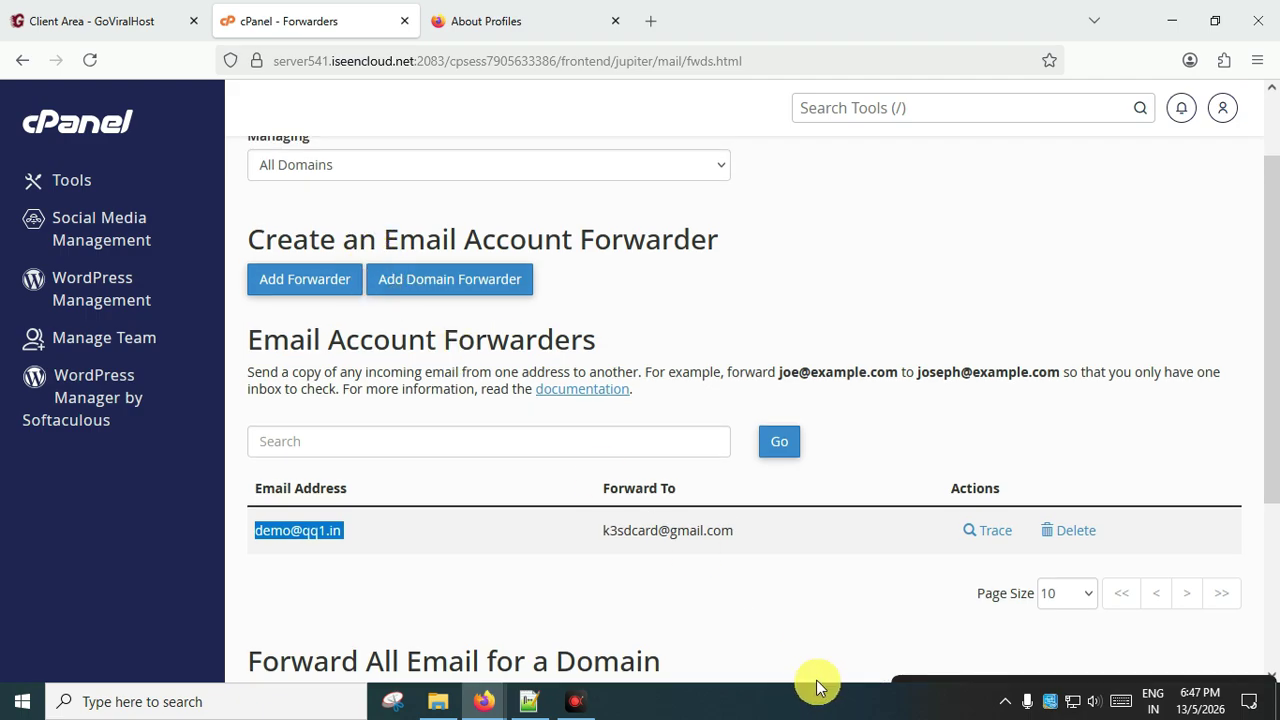
click(693, 598)
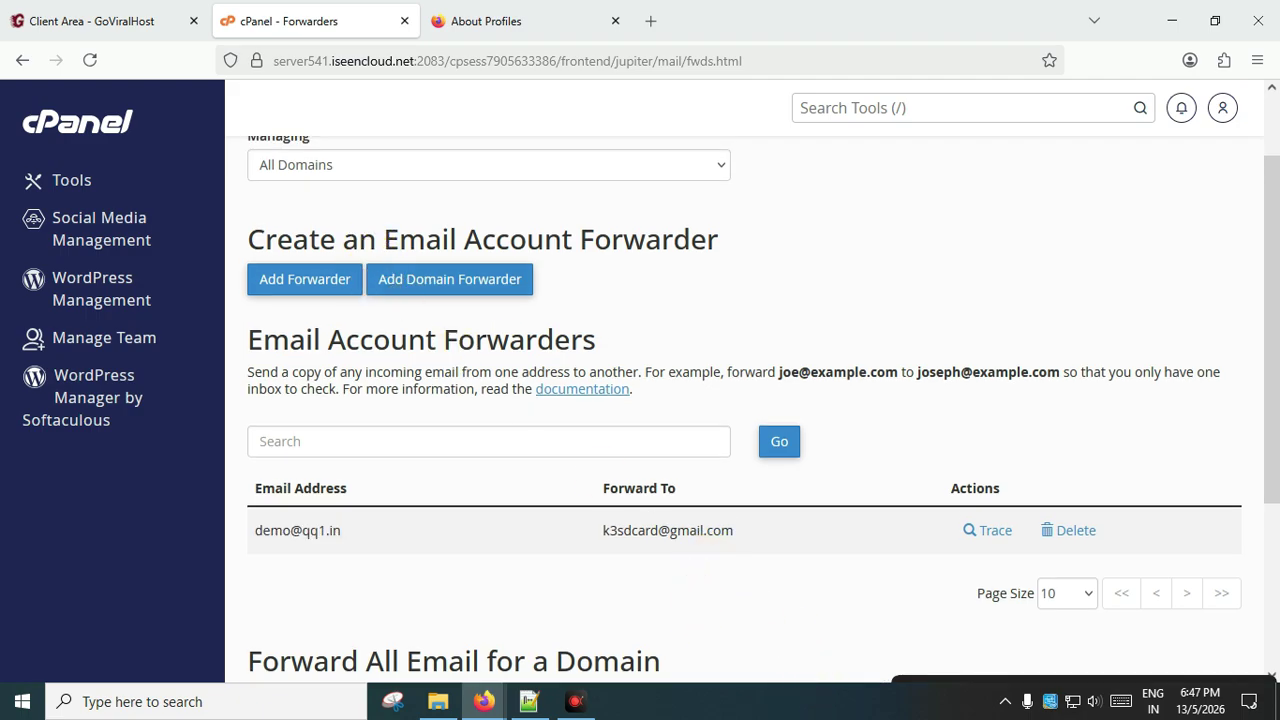
scroll(680, 580, down, 1)
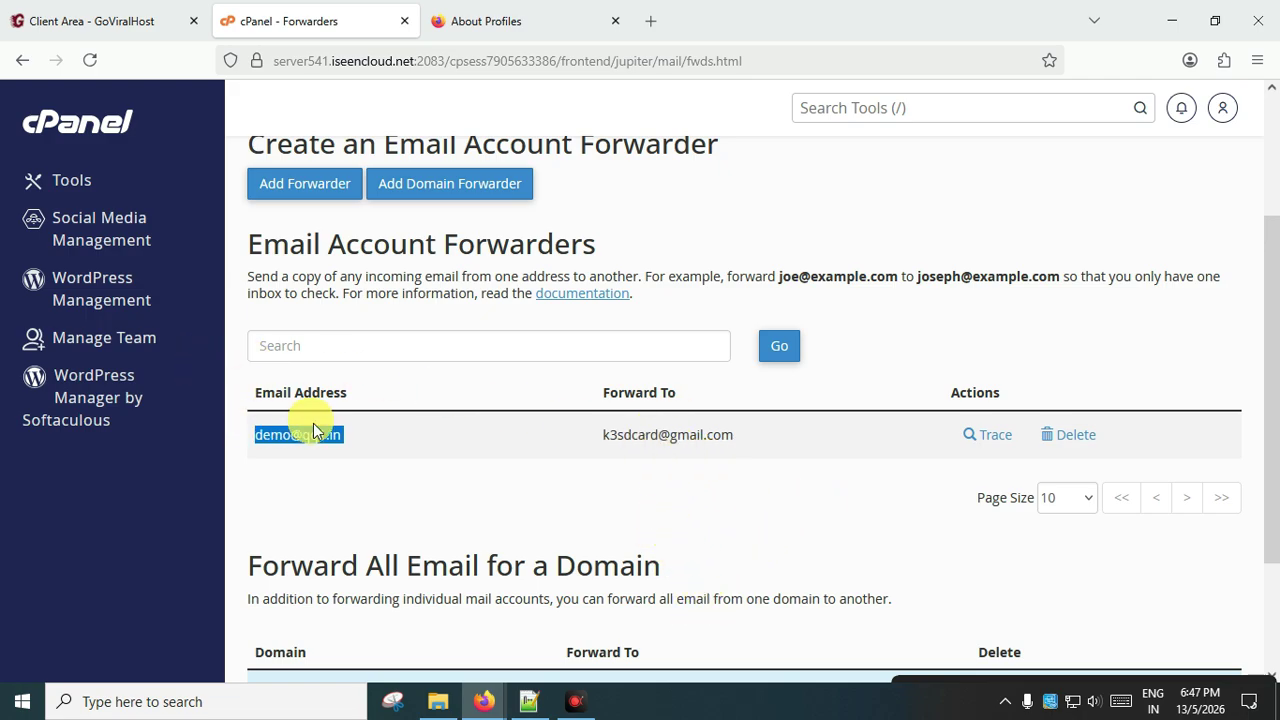
scroll(470, 310, up, 2)
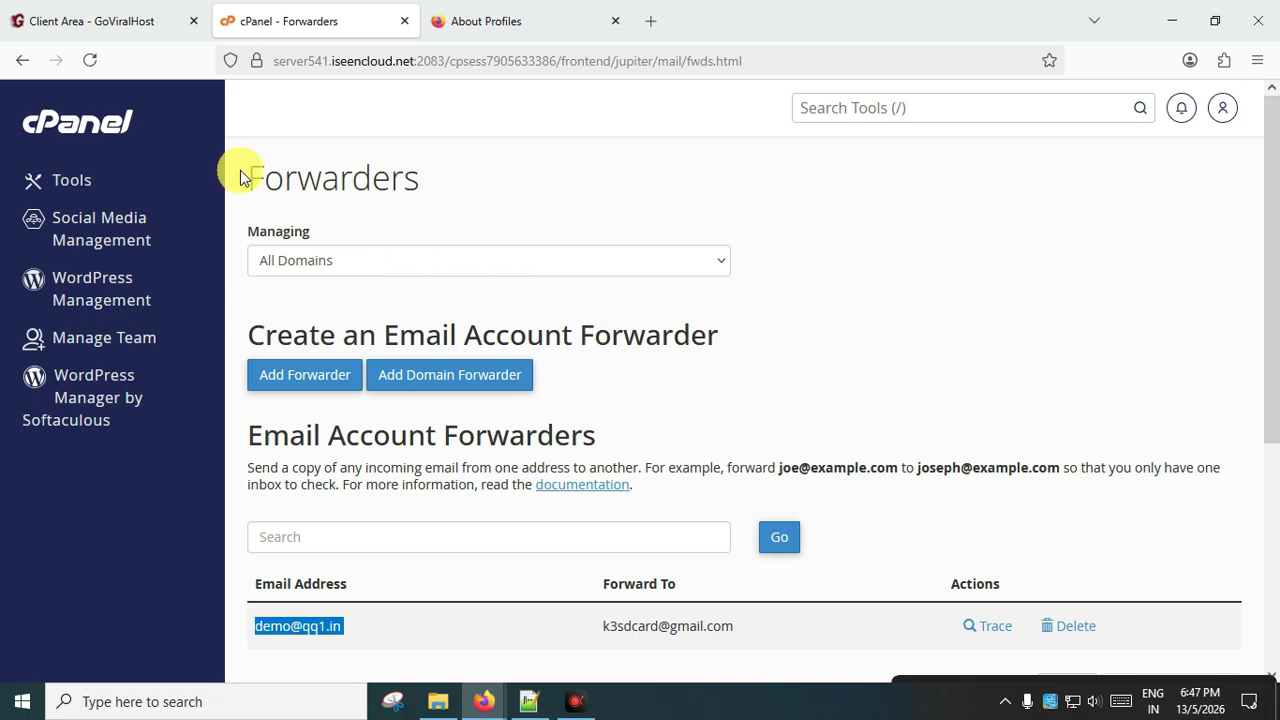
Open the demo mailbox in Roundcube from Email Accounts and confirm its inbox is empty.
click(138, 127)
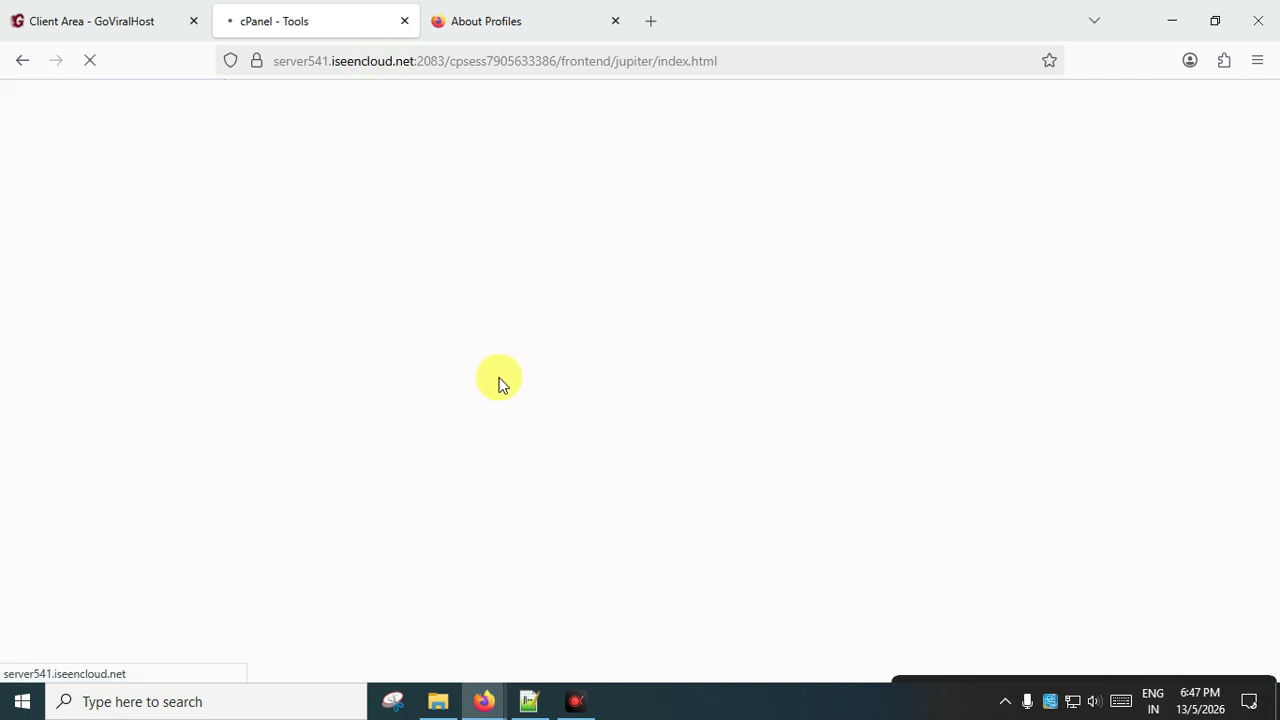
click(360, 325)
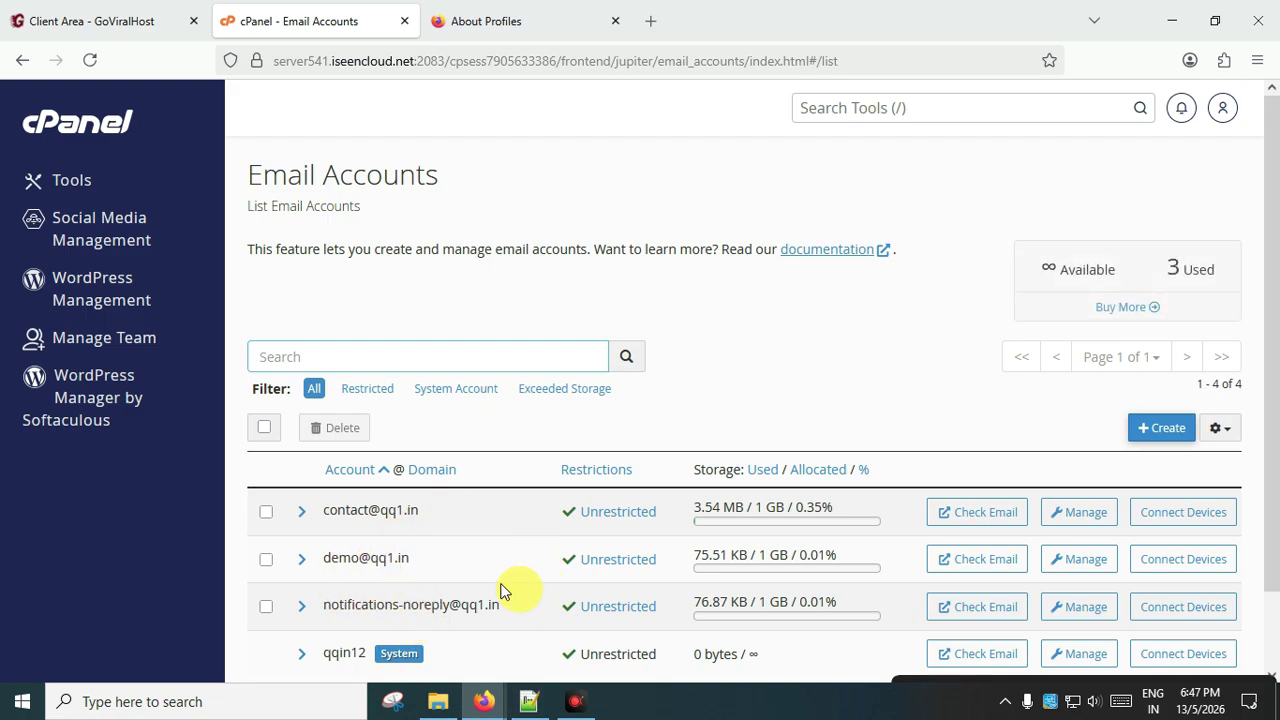
click(970, 558)
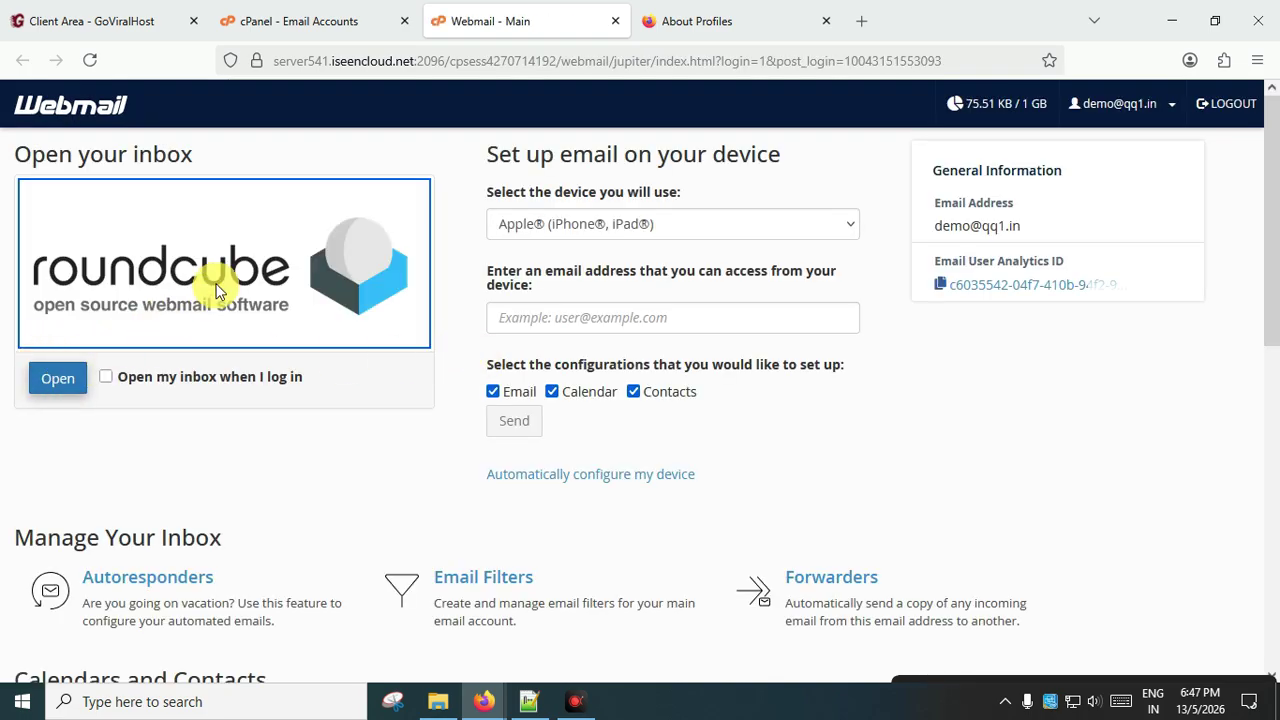
click(58, 380)
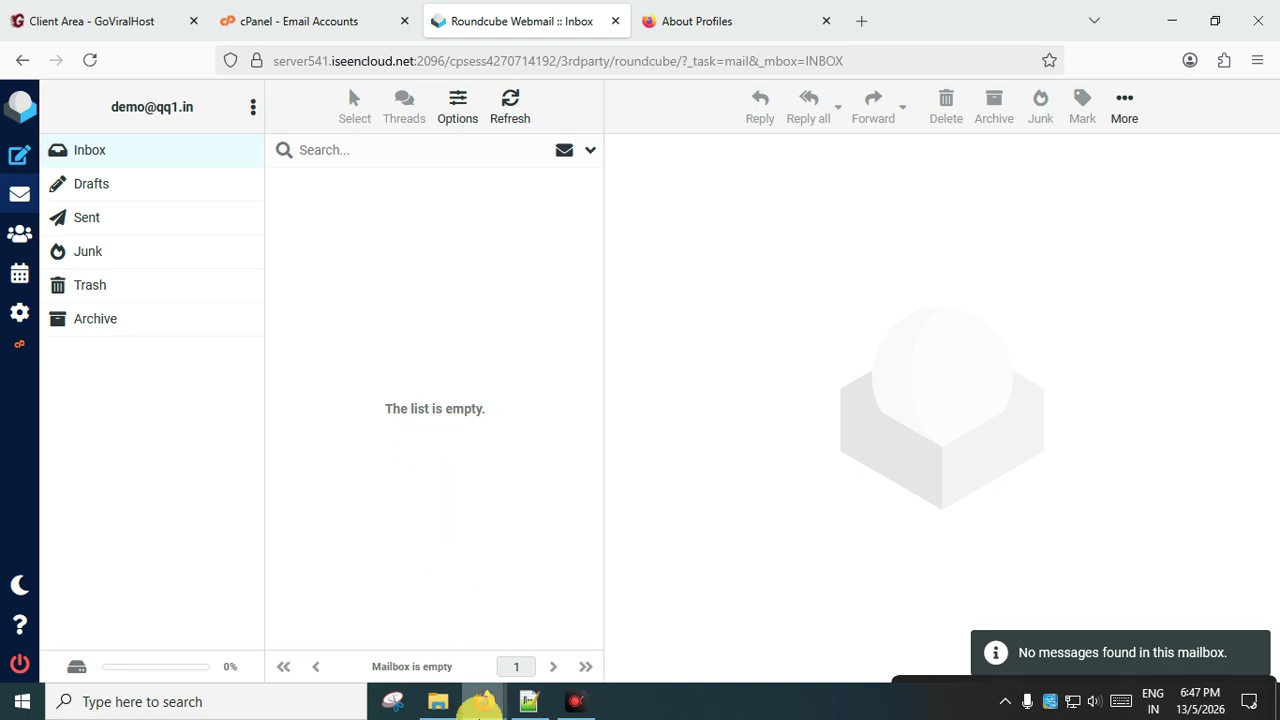
mouse_move(484, 701)
click(640, 622)
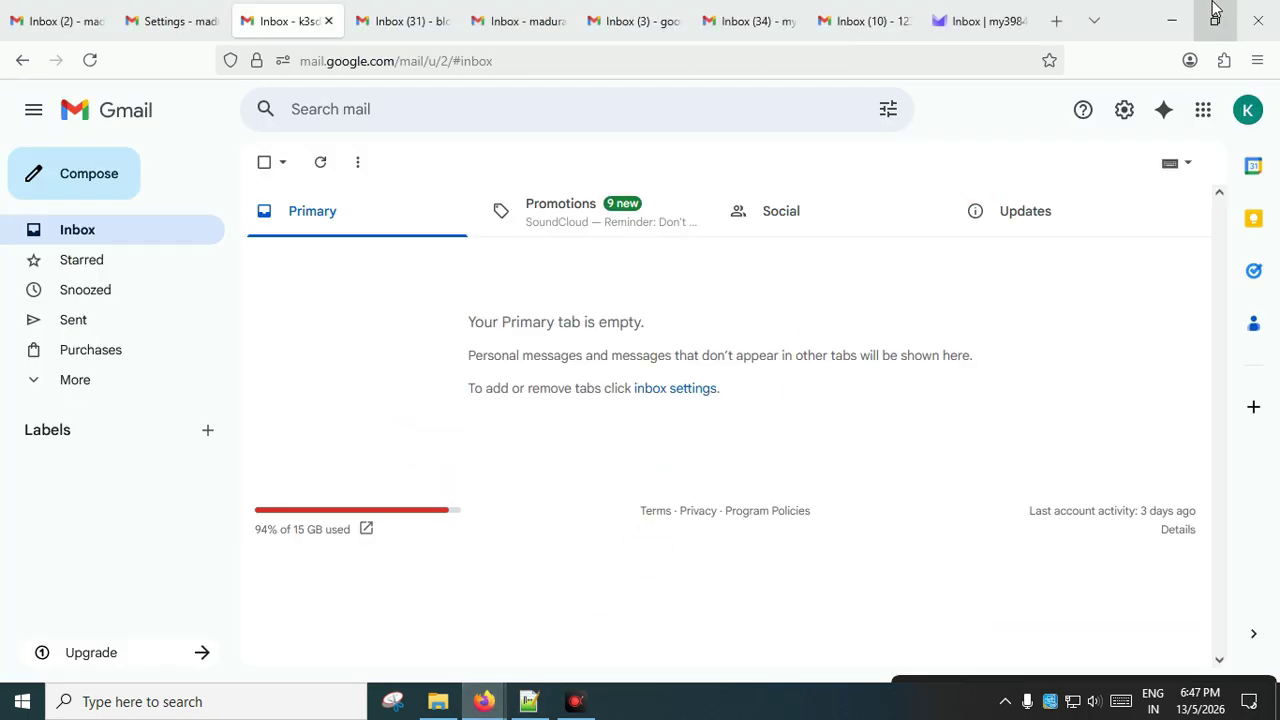
click(975, 21)
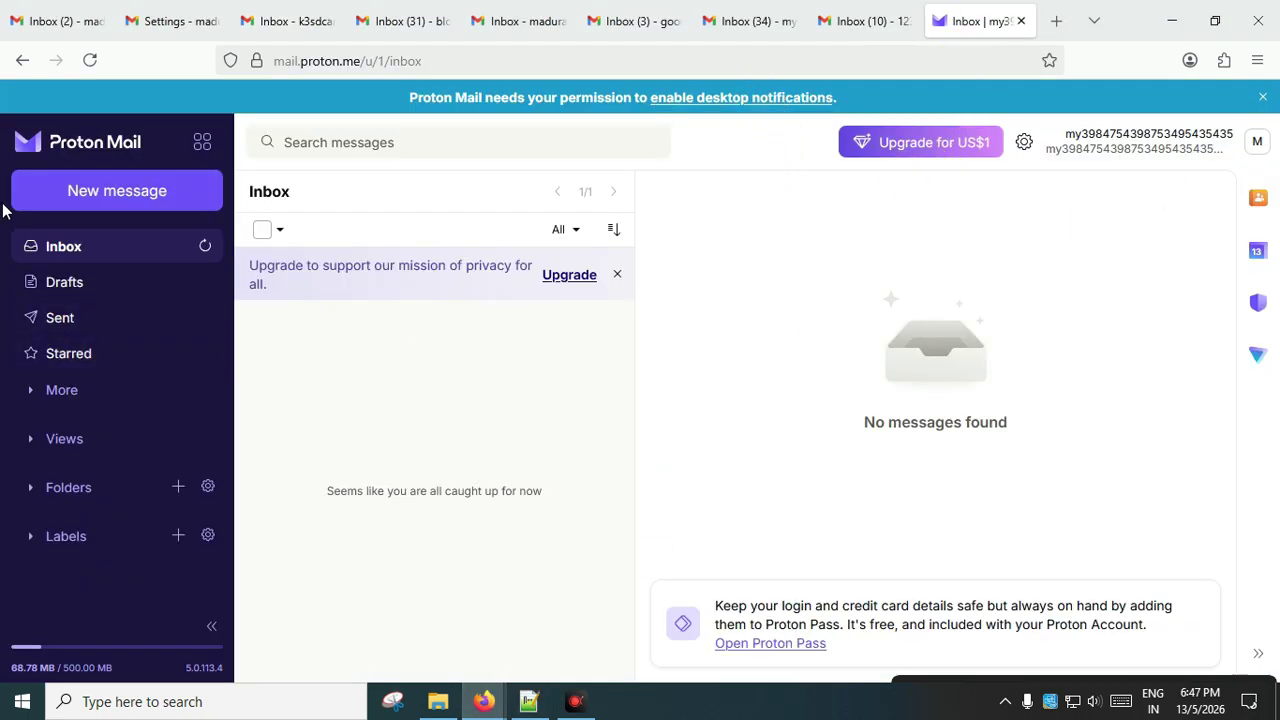
click(106, 194)
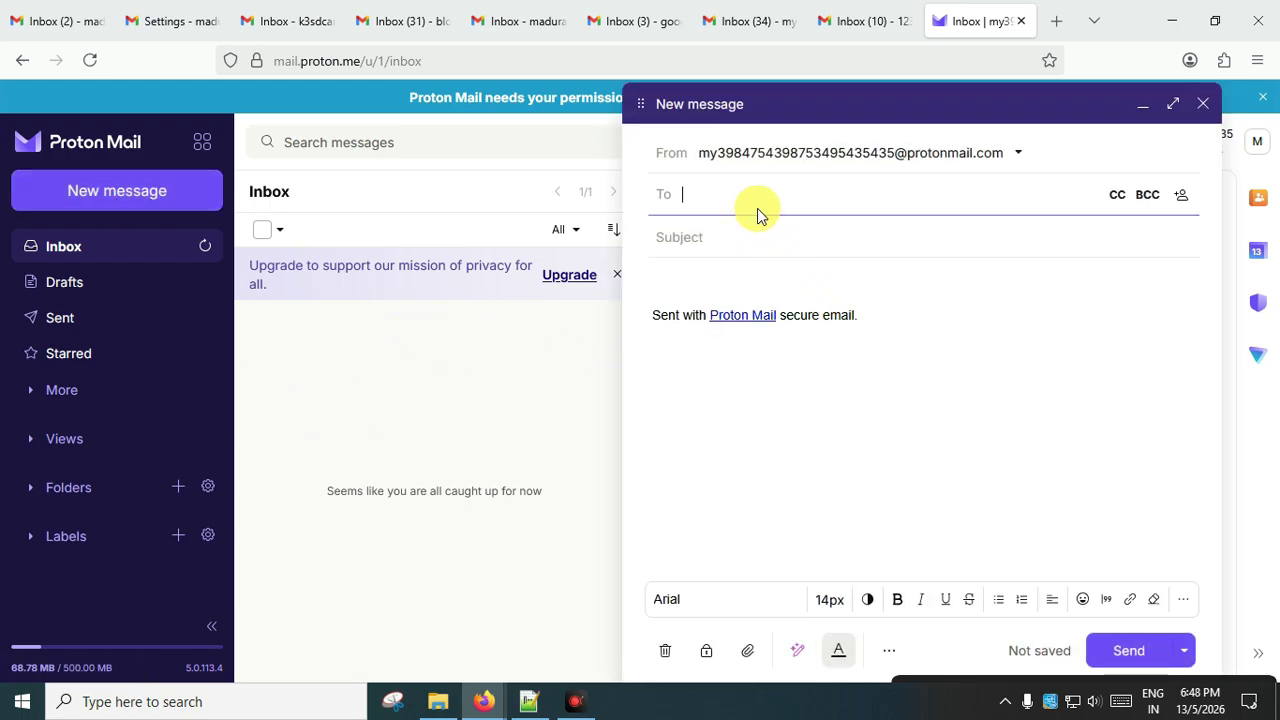
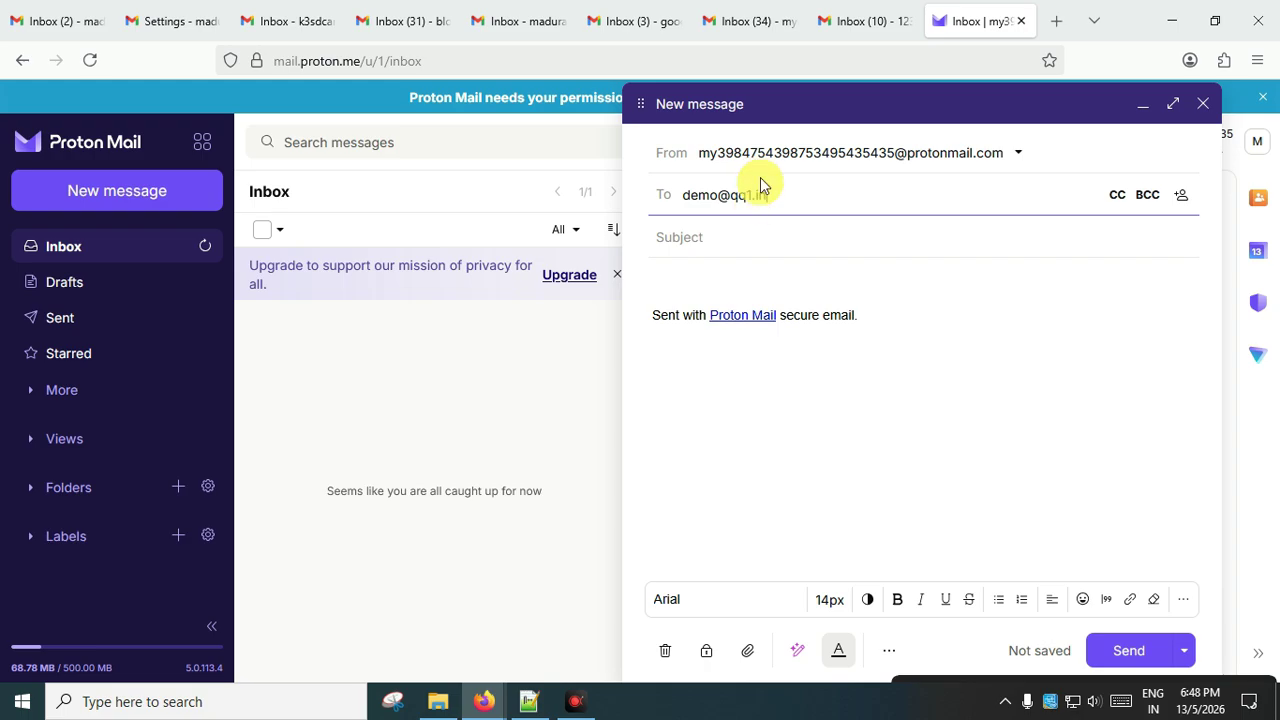
click(688, 236)
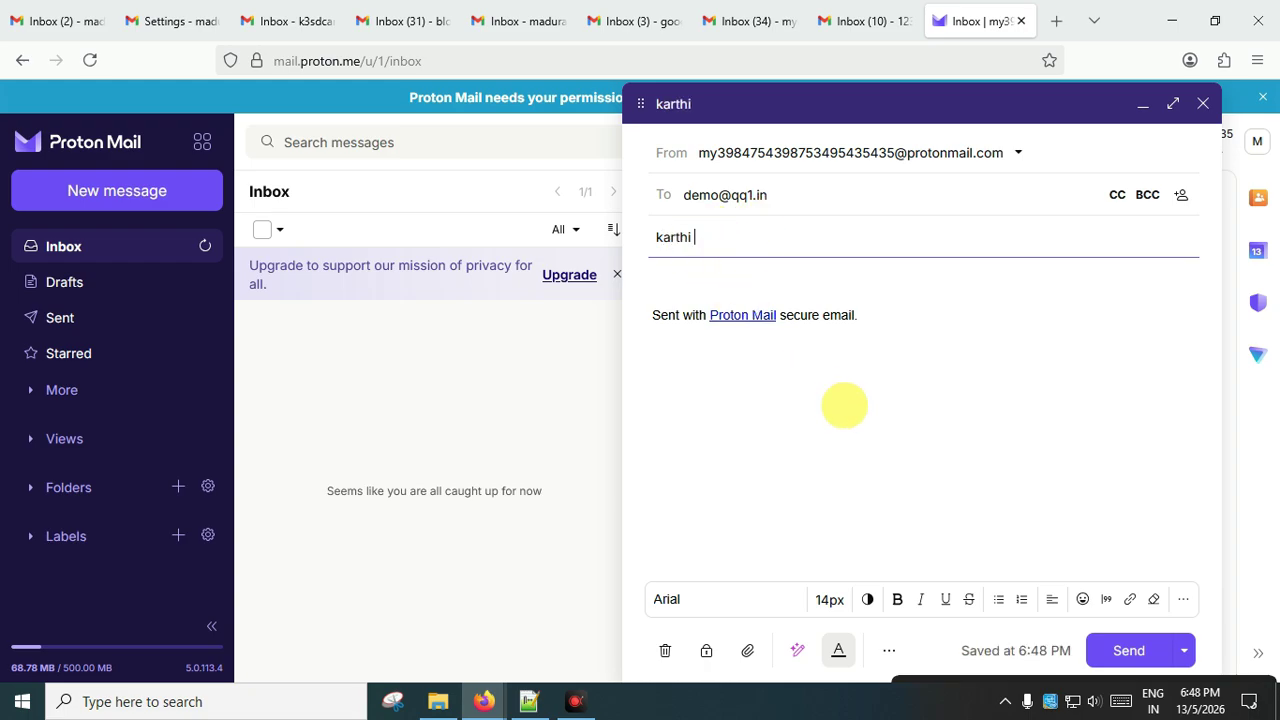
Type a 'hi' greeting above the signature and send the test message.
click(859, 312)
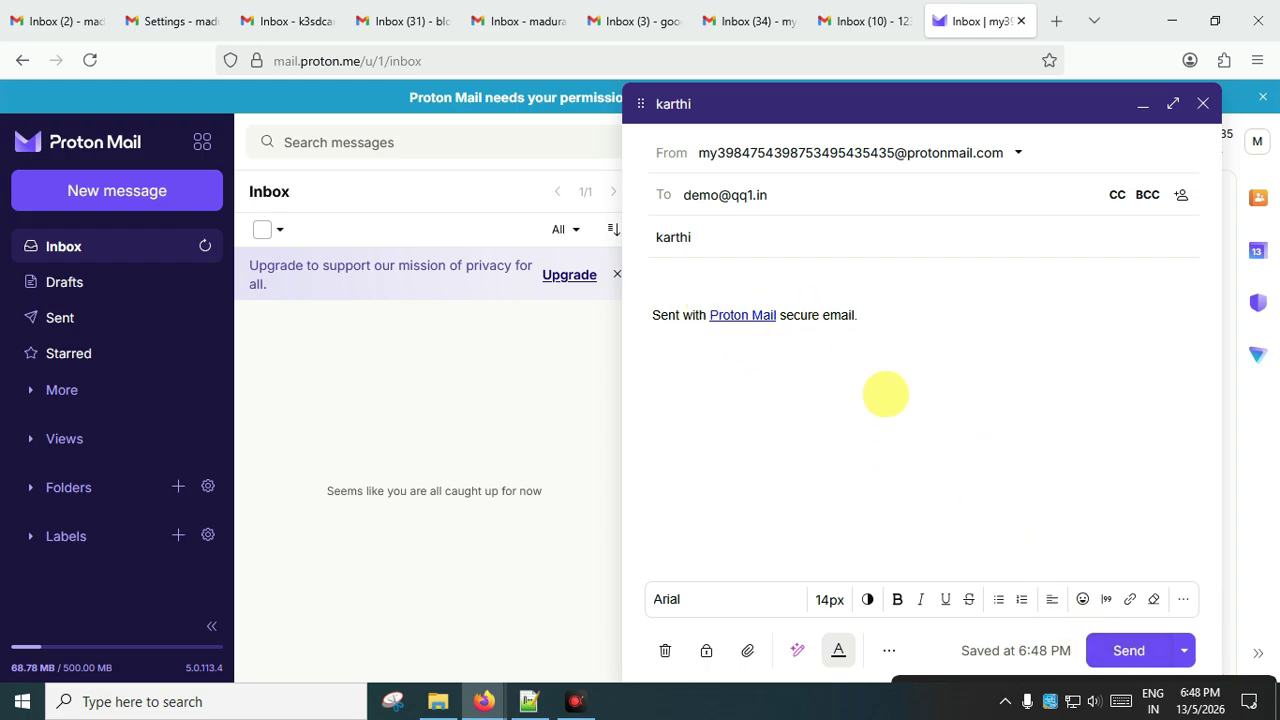
key(BackSpace)
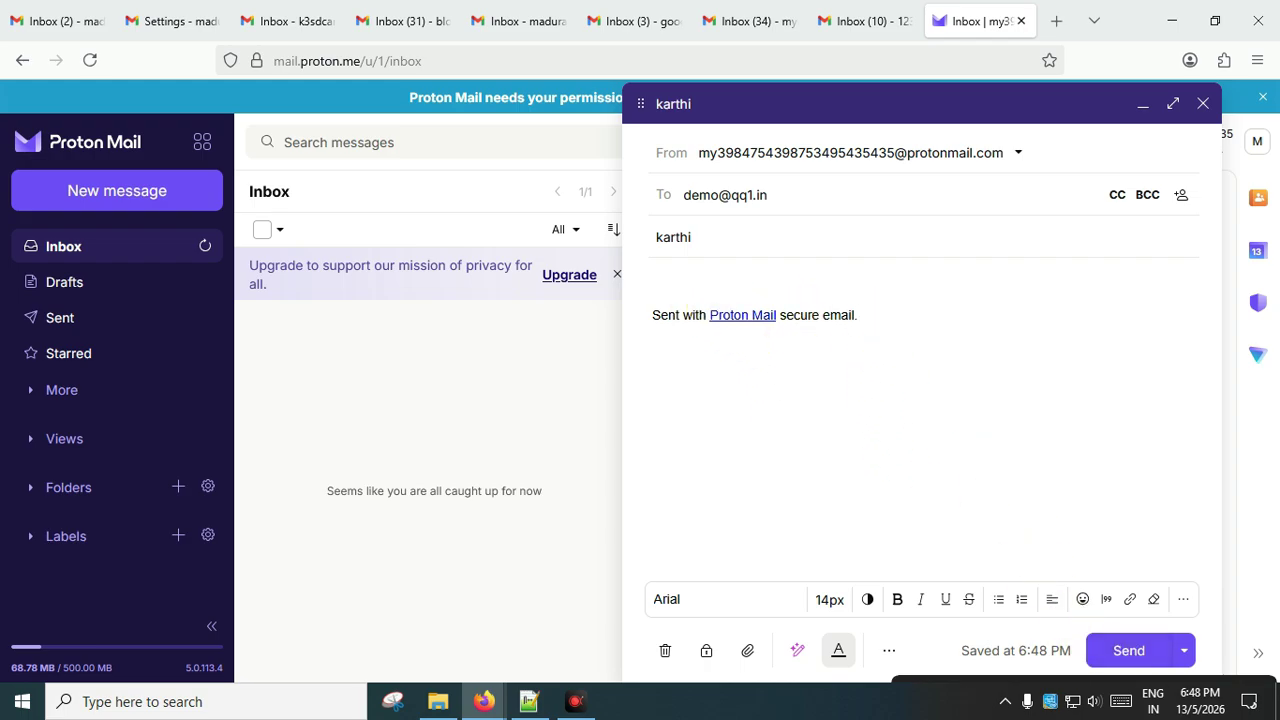
click(750, 279)
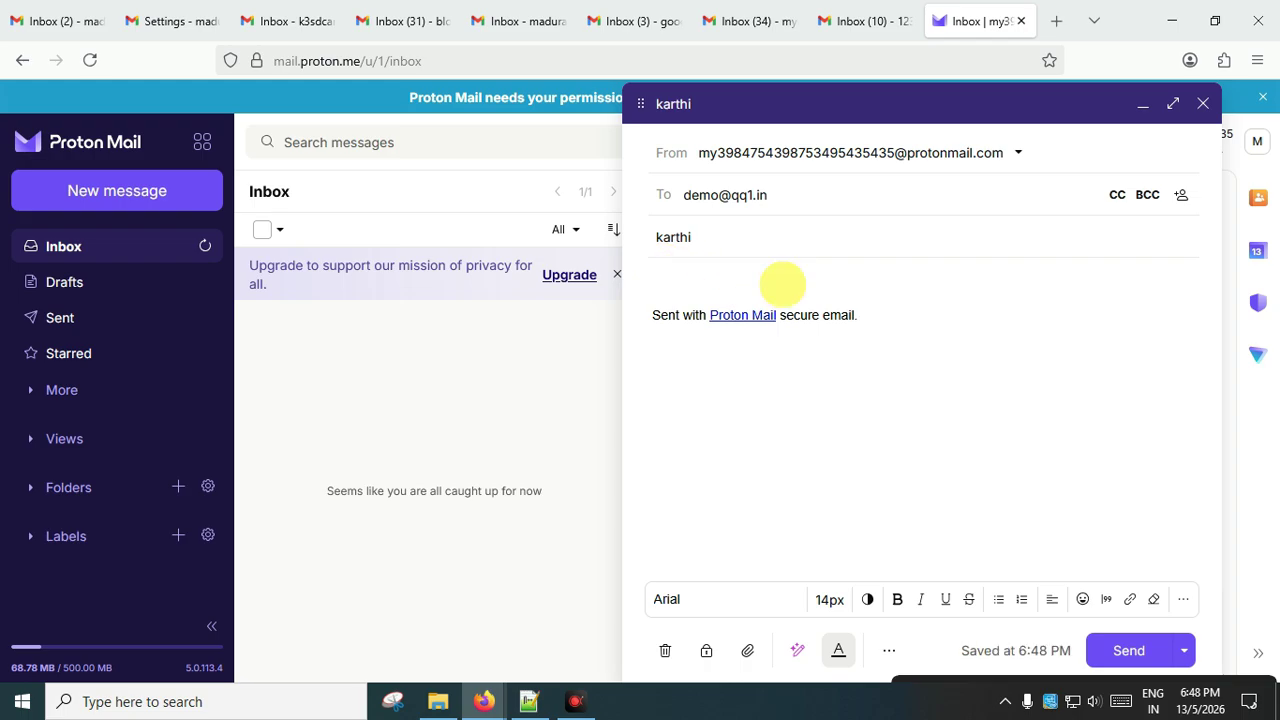
text(hi iam karthik)
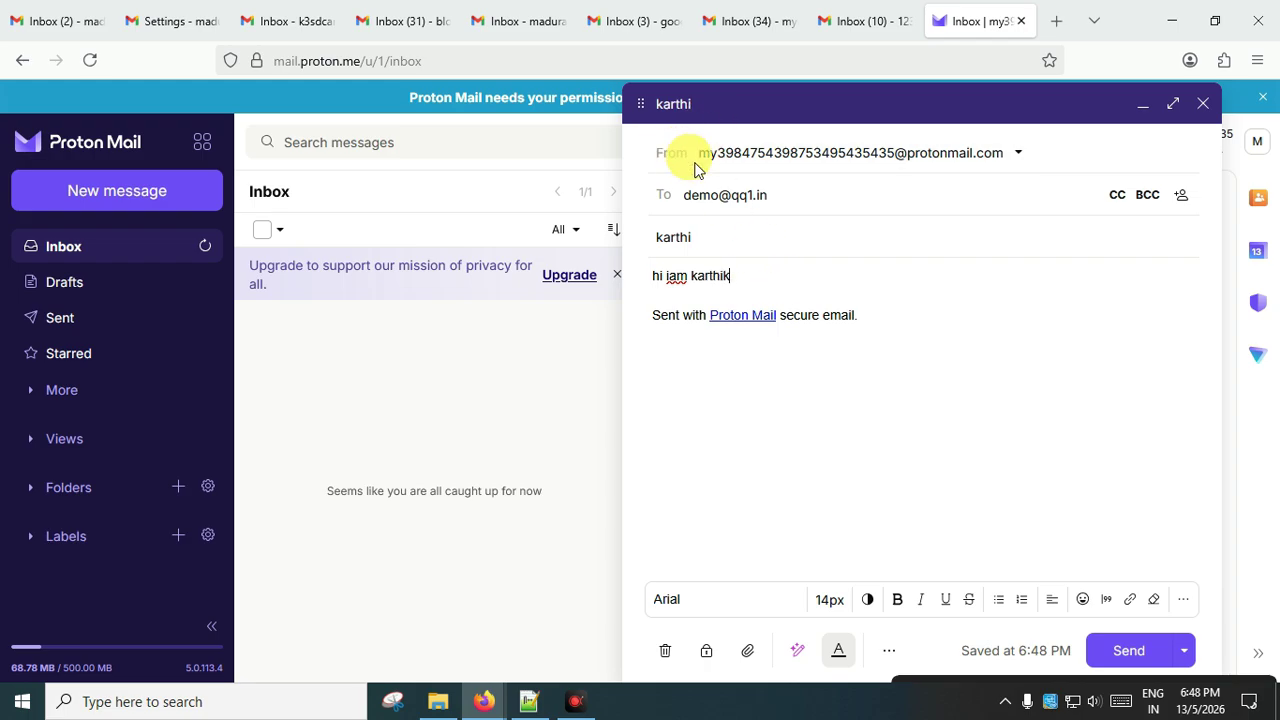
drag(906, 318, 668, 316)
click(726, 344)
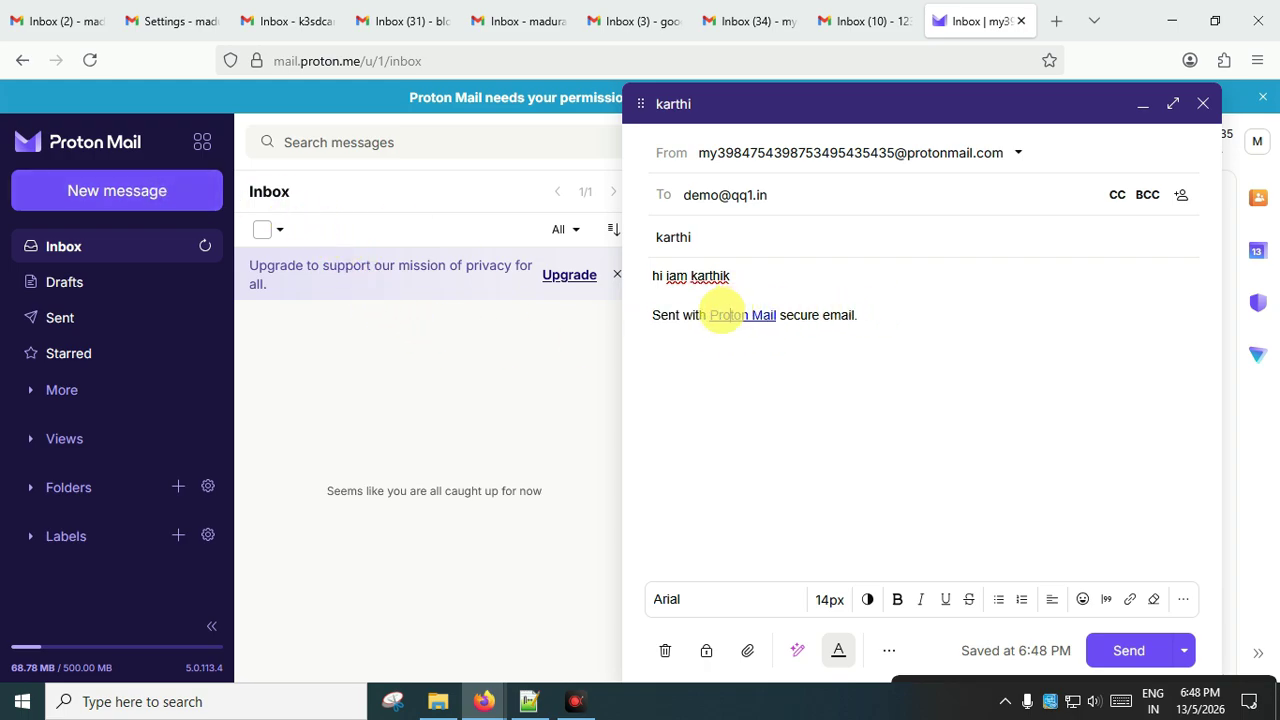
drag(894, 314, 699, 316)
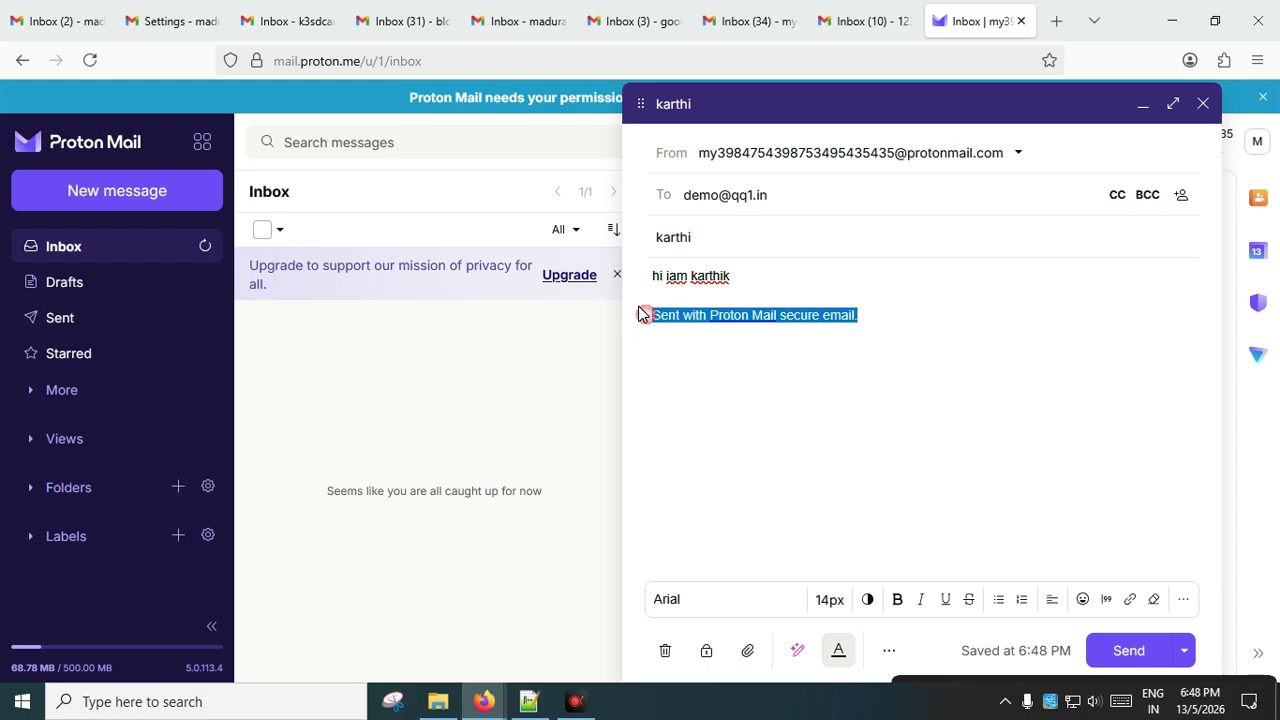
click(857, 312)
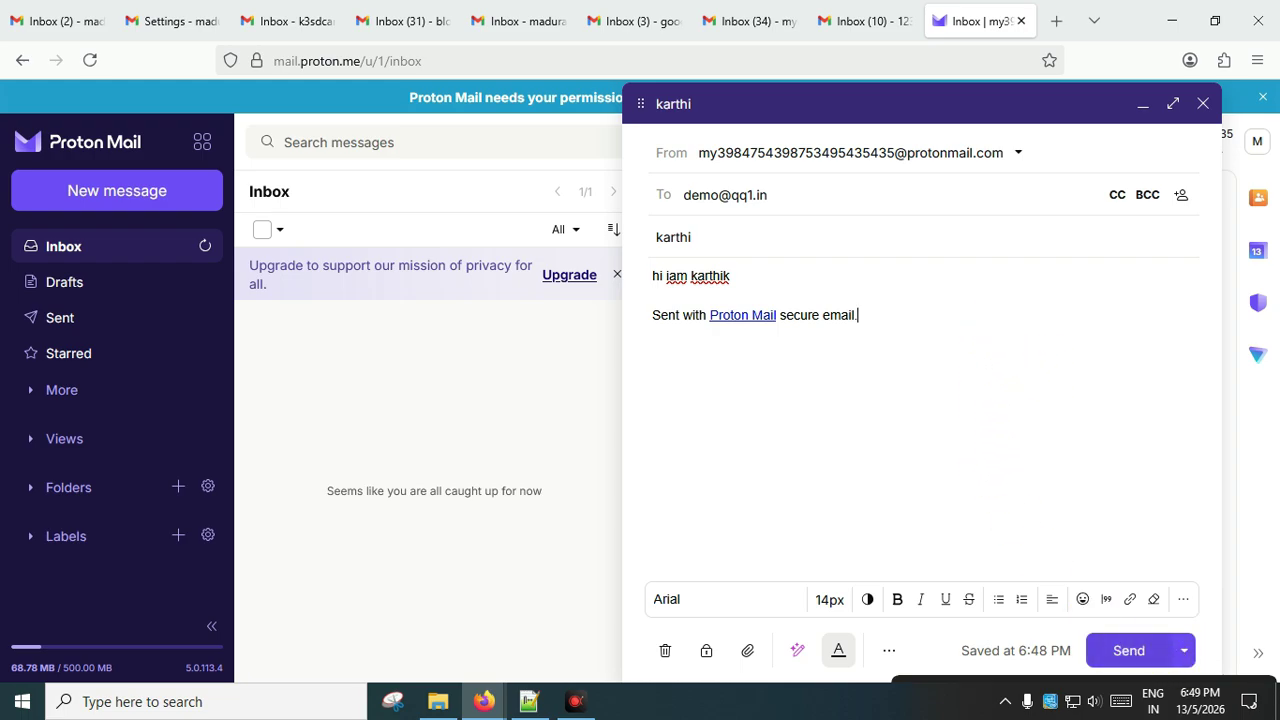
click(1128, 651)
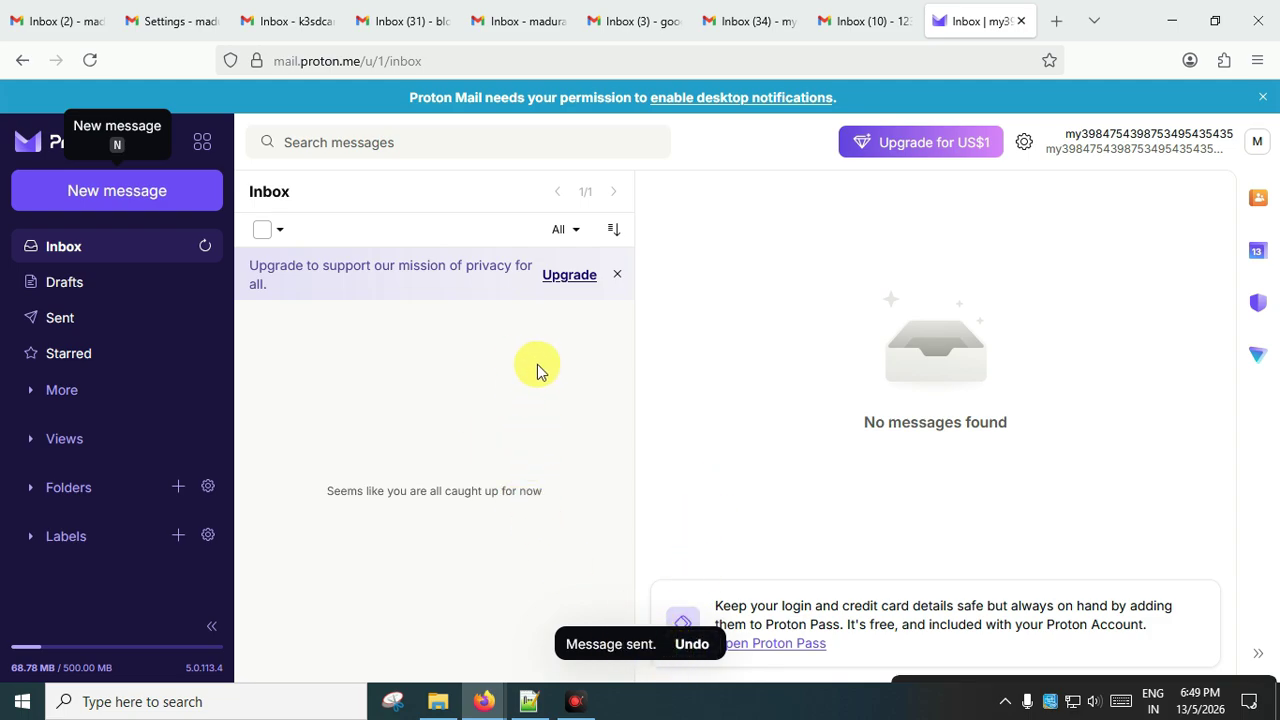
Refresh the Gmail inbox to check for the forwarded test message.
click(288, 20)
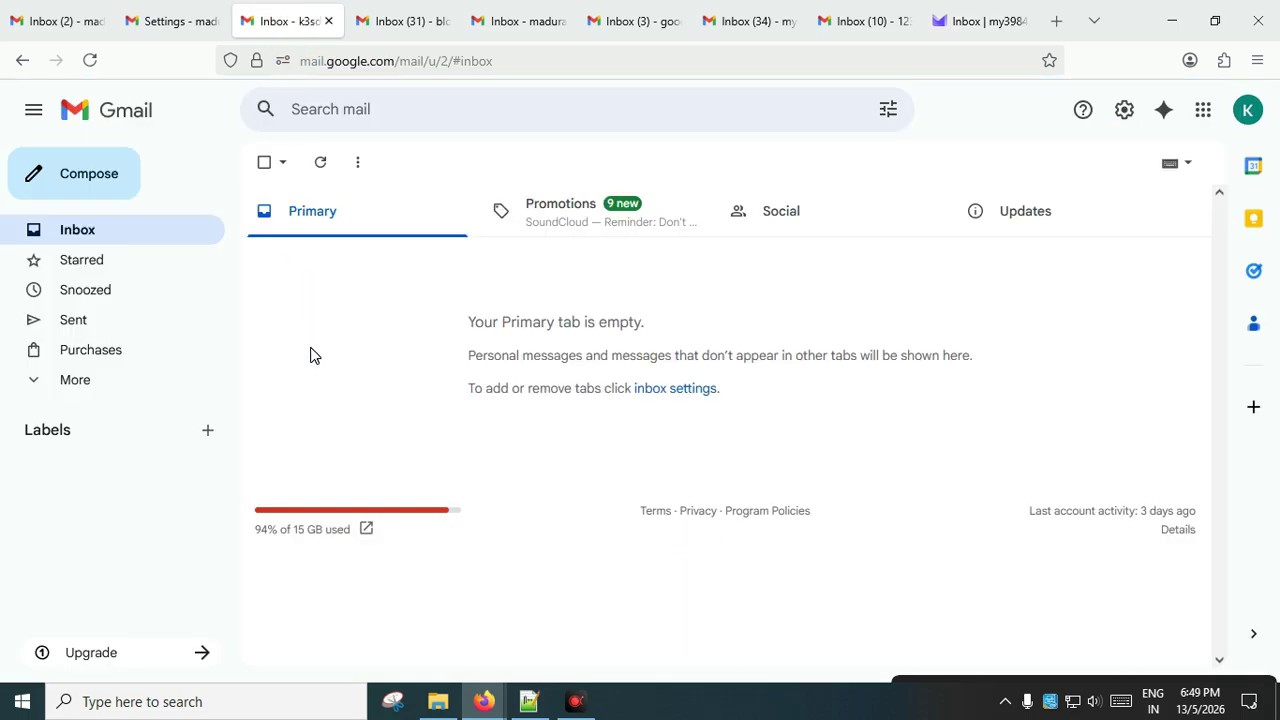
click(320, 162)
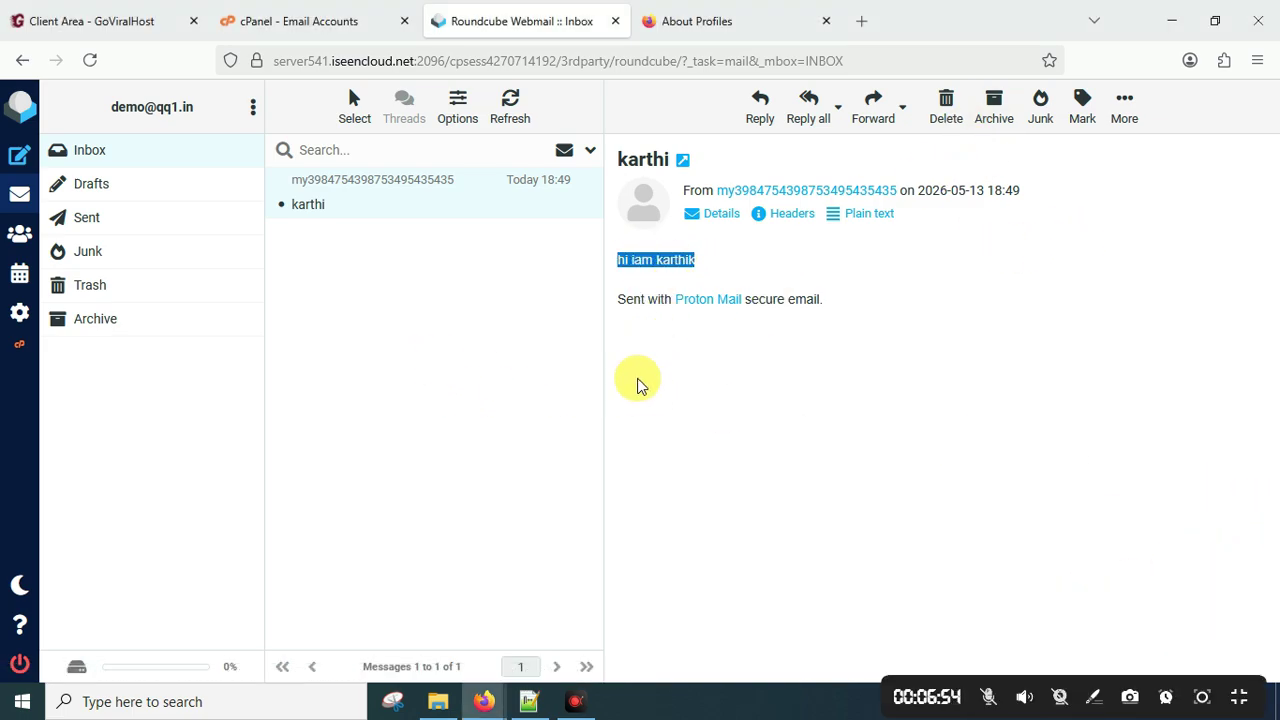
click(660, 252)
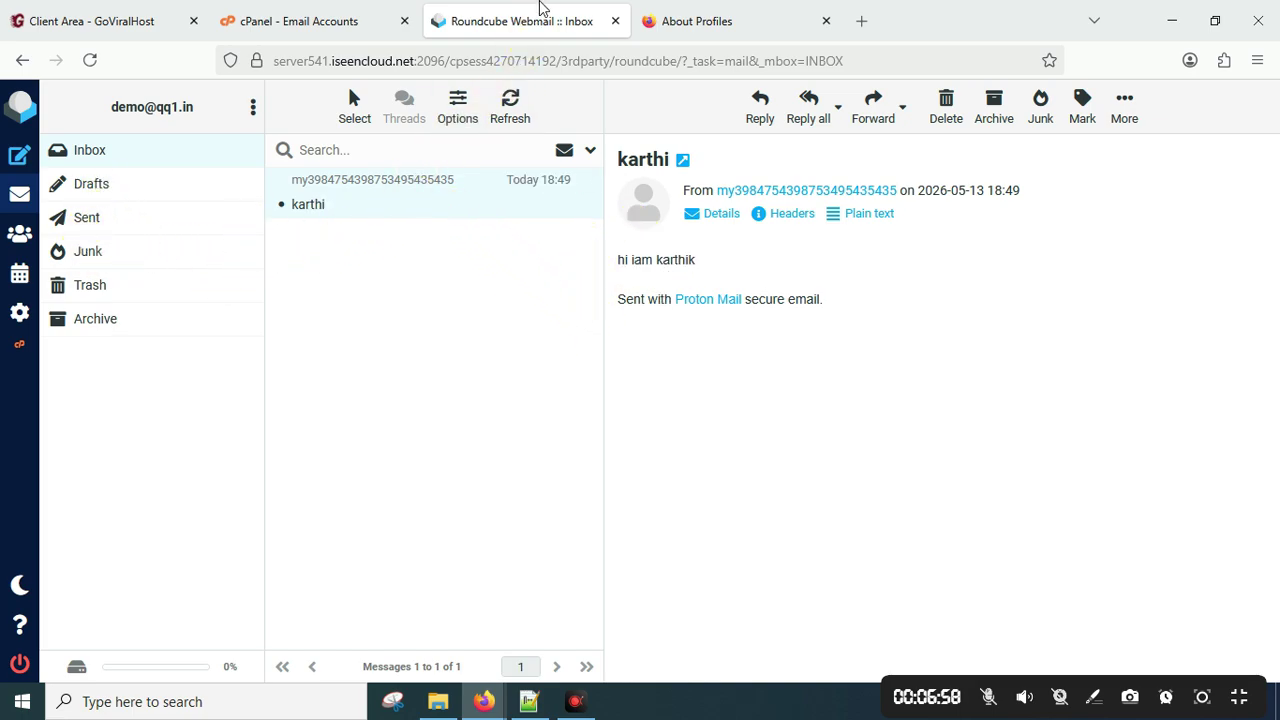
Open the forwarded 'karthi' message in Gmail and highlight its greeting and sender details.
mouse_move(490, 700)
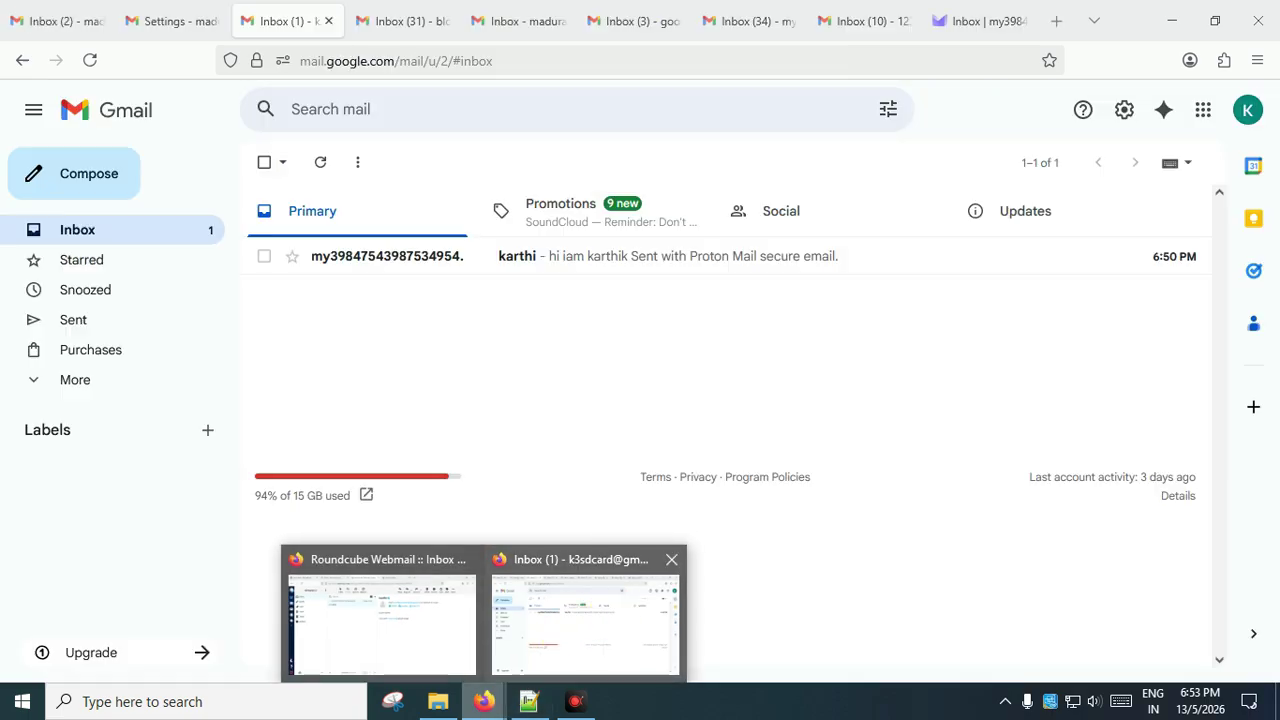
click(586, 614)
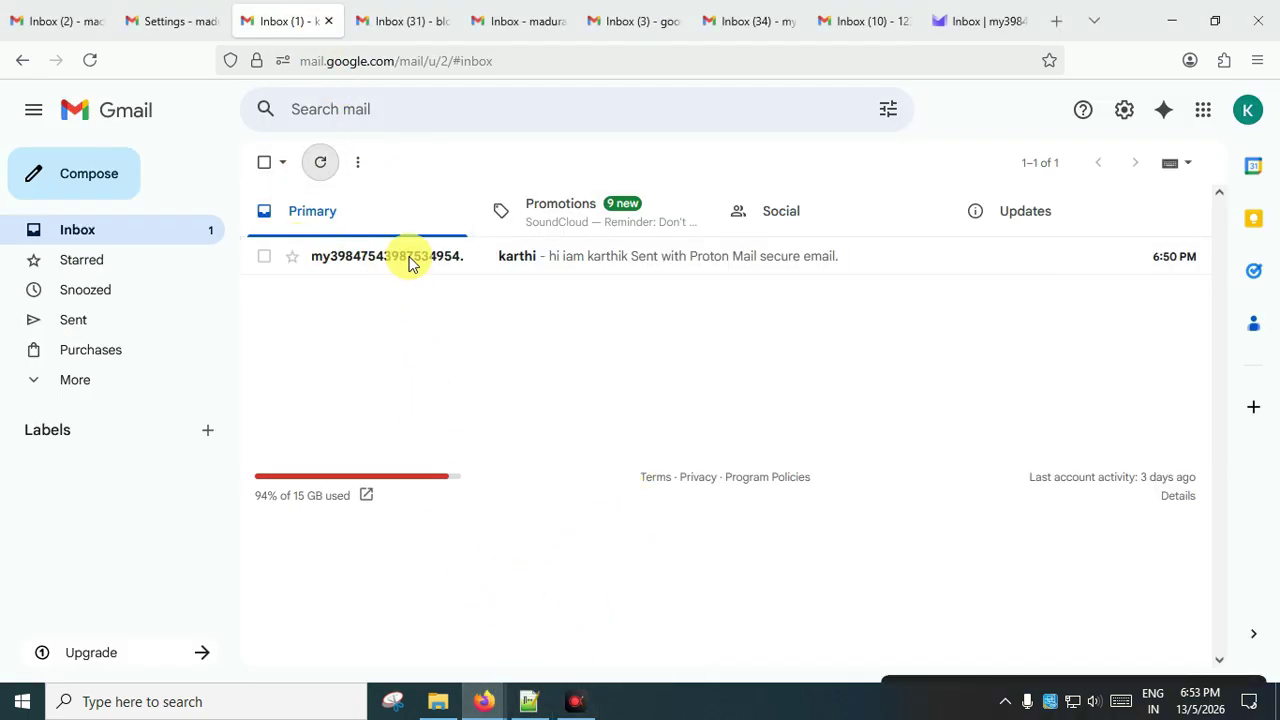
click(445, 270)
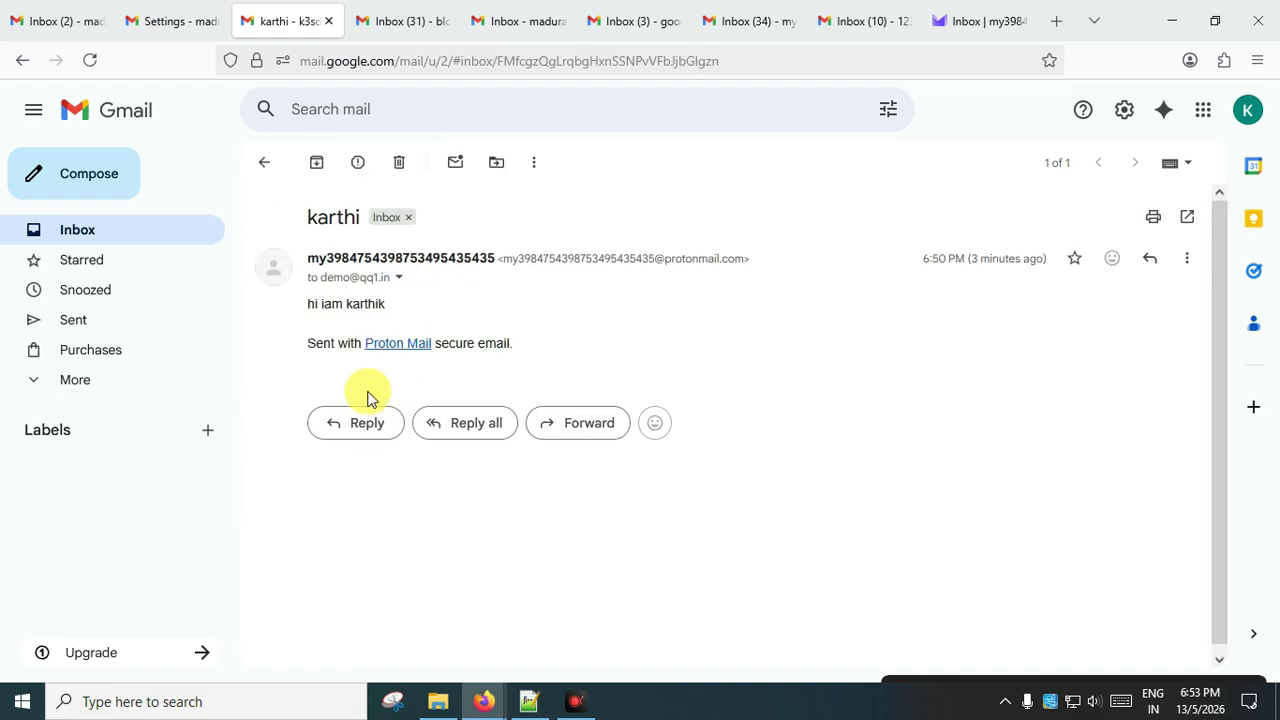
drag(344, 218, 356, 218)
drag(331, 304, 309, 302)
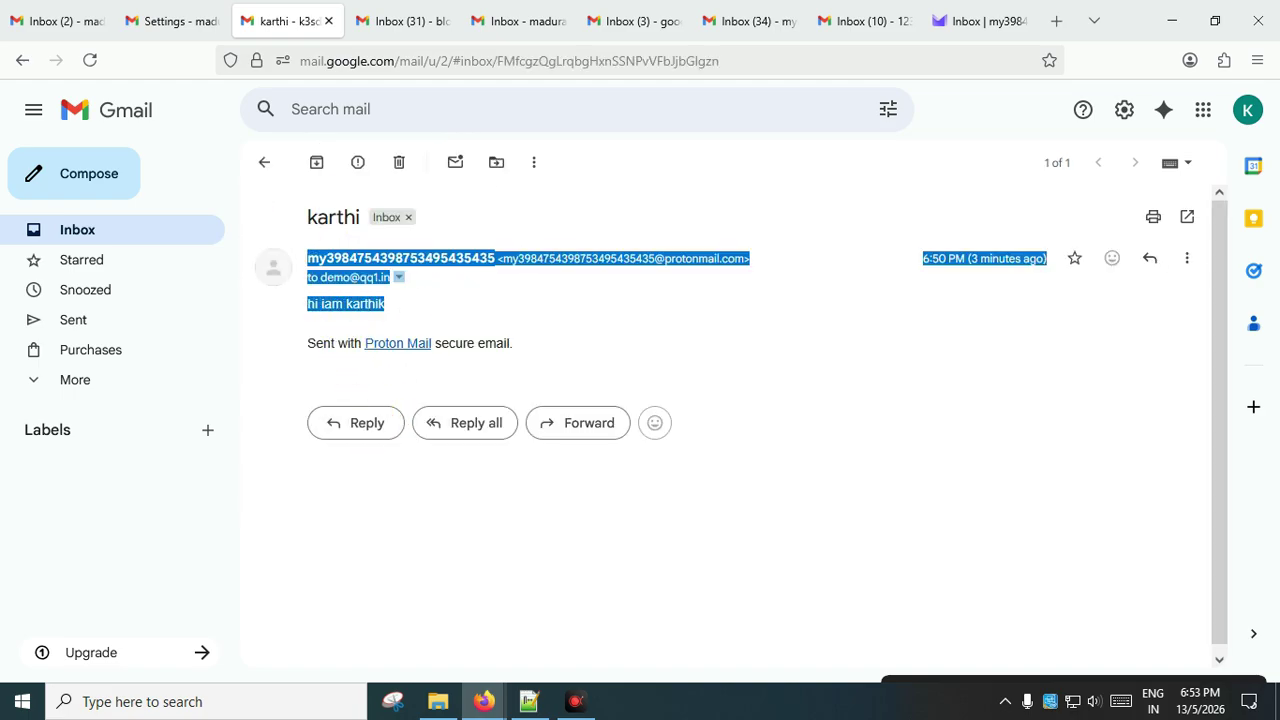
click(328, 321)
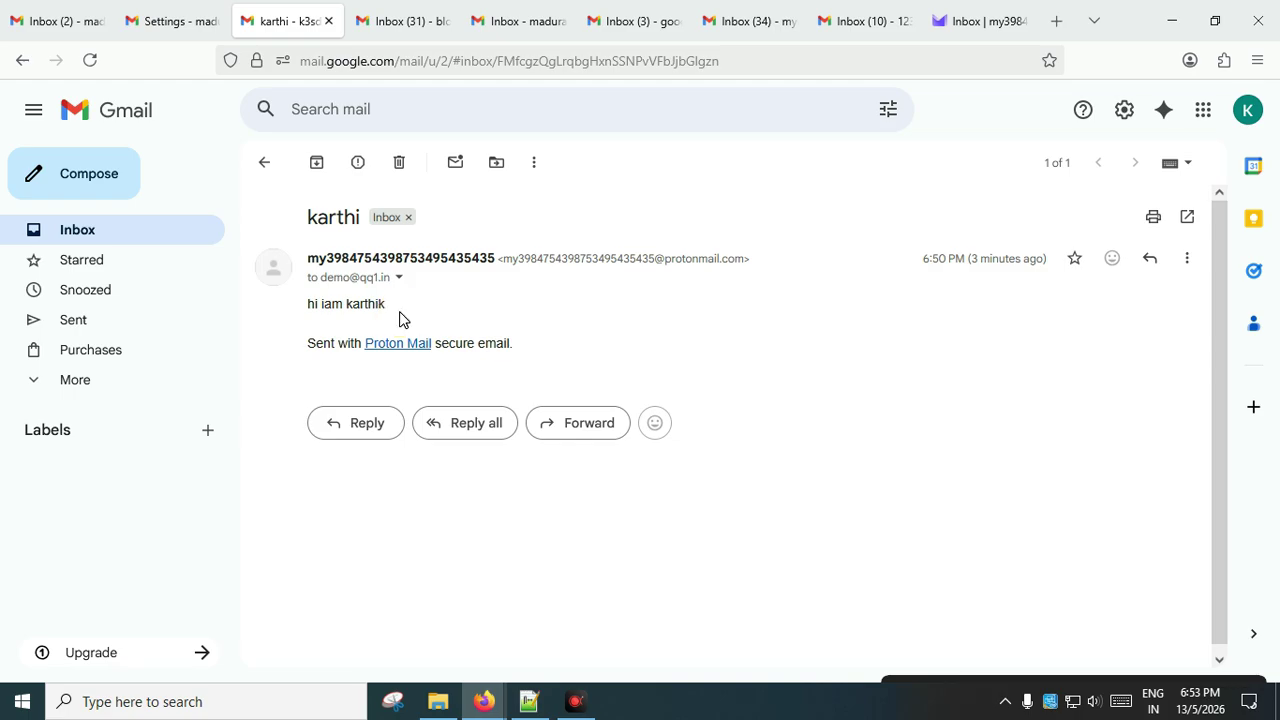
drag(399, 313, 303, 309)
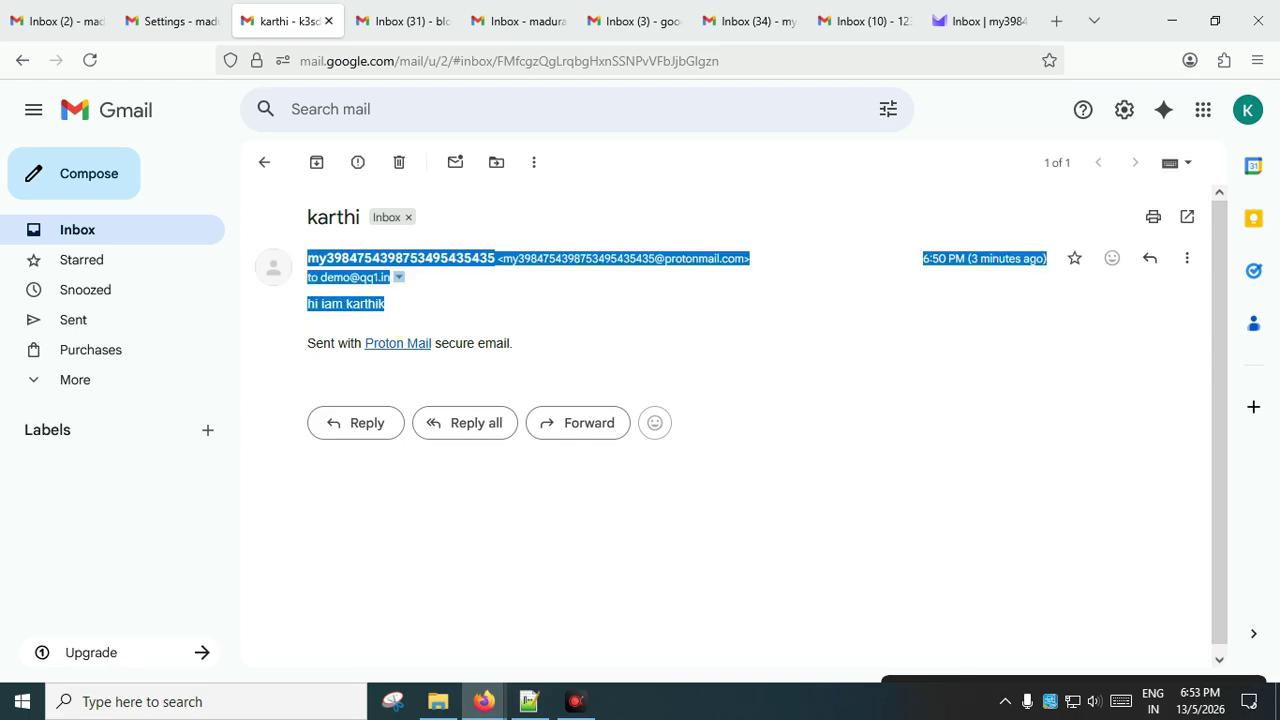
click(365, 300)
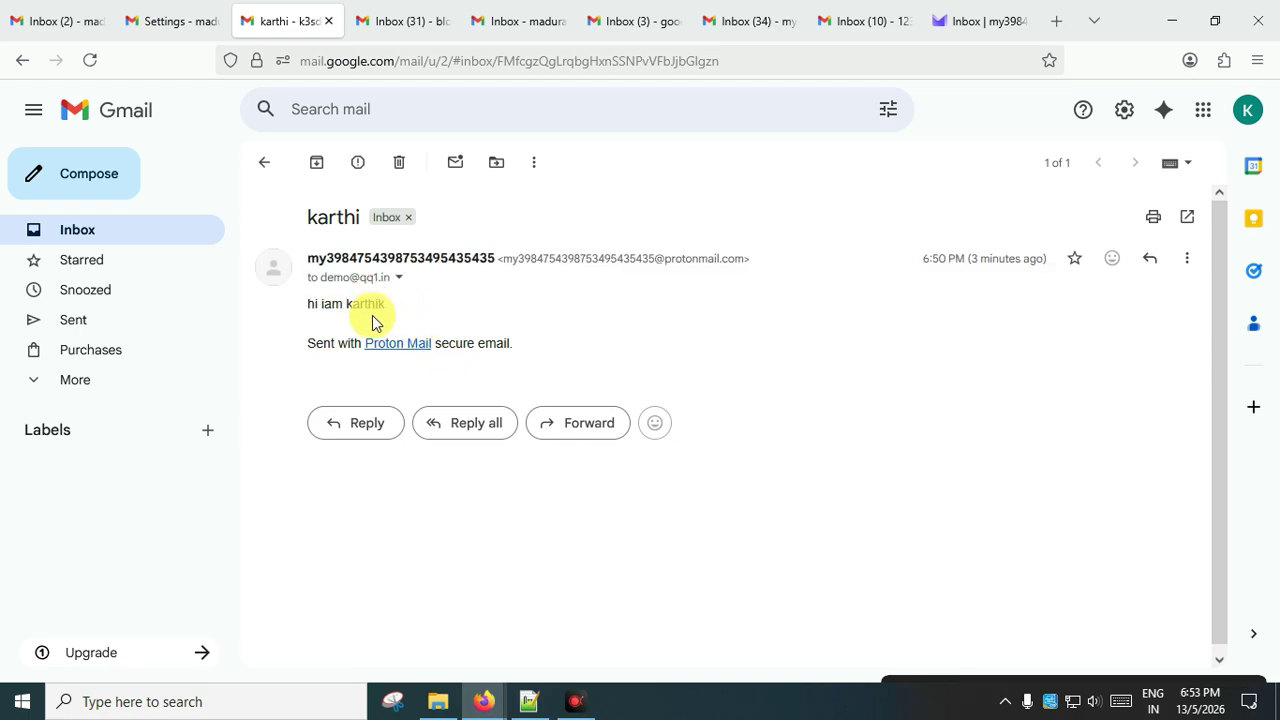